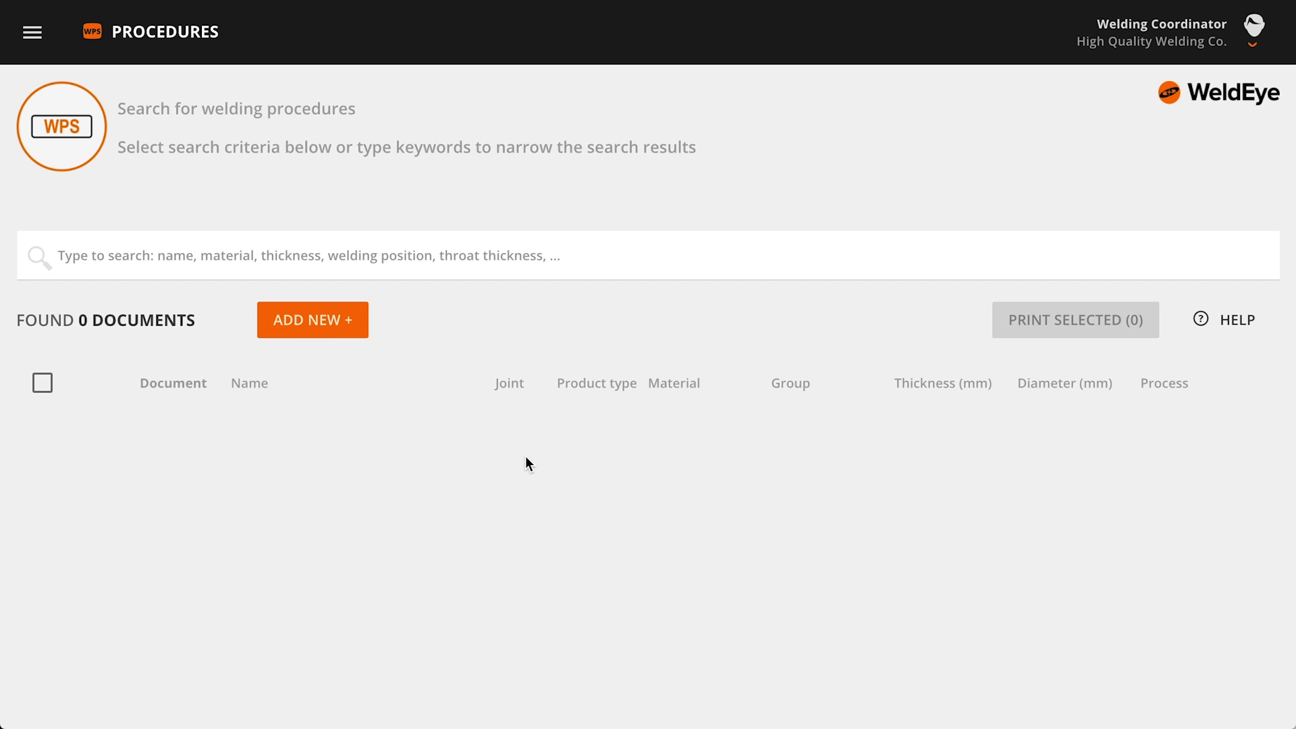
# Open the new-procedure template chooser, then expand and collapse the extra standards
pyautogui.click(313, 322)
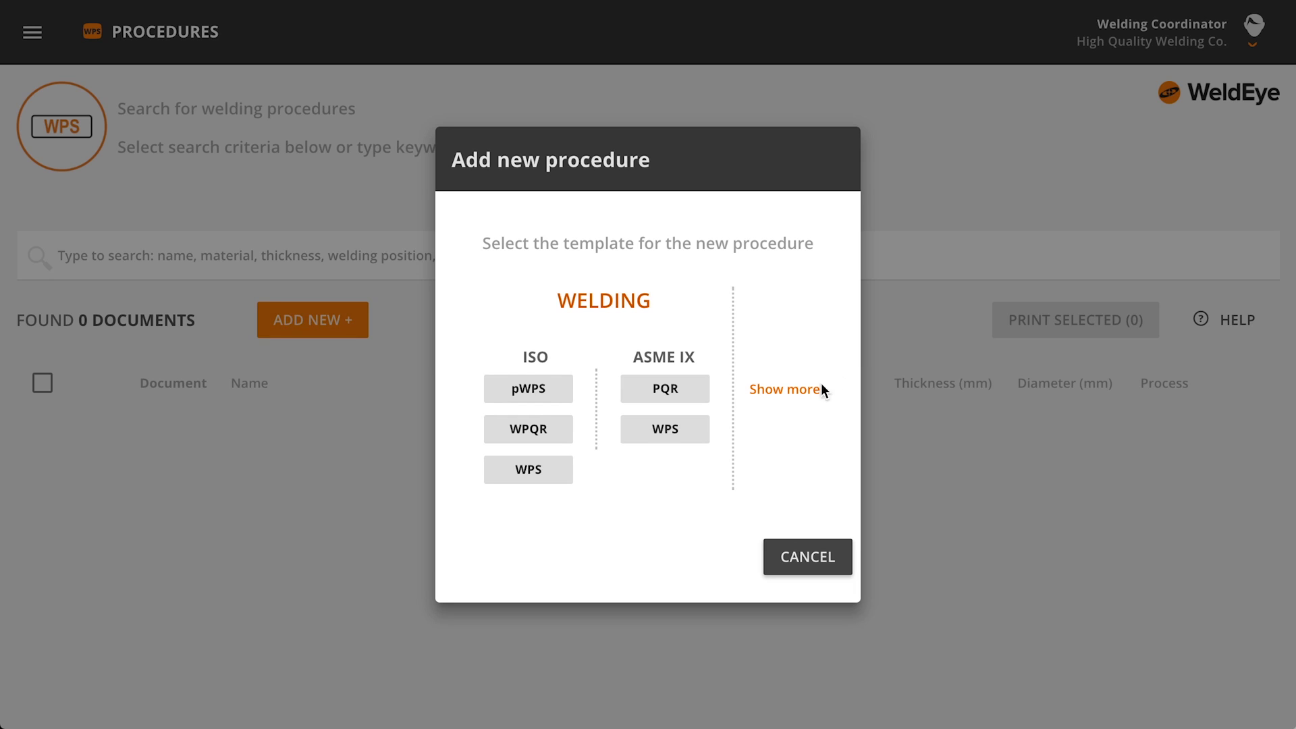
pyautogui.click(821, 389)
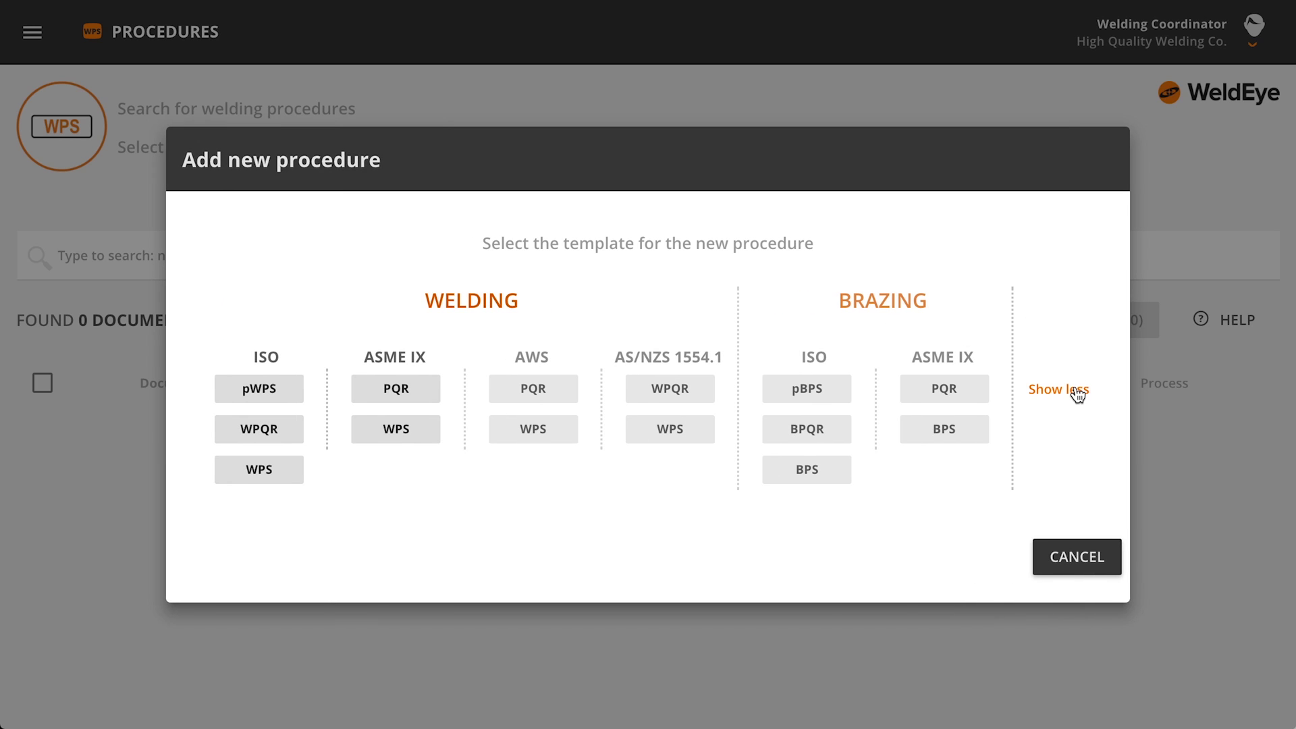
pyautogui.click(1075, 391)
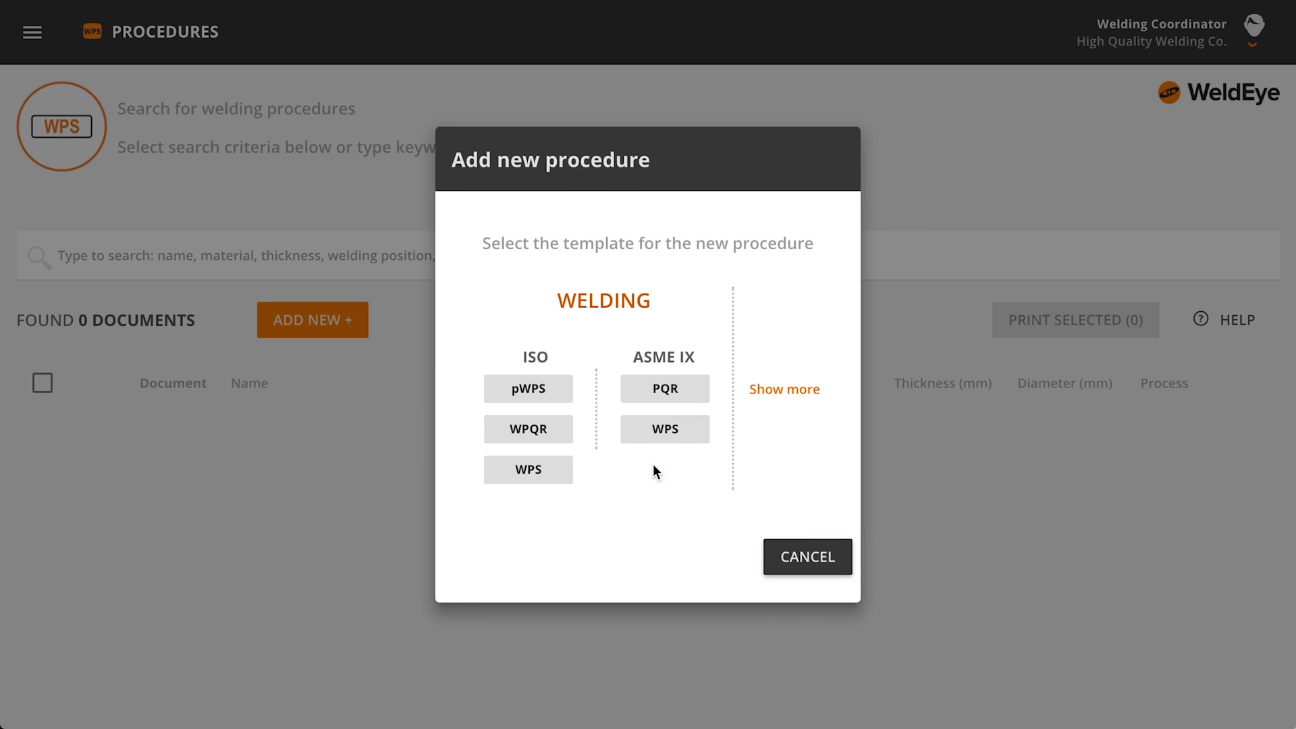
# Start an ISO WPS named WPS 138-FW-5 referencing EN ISO 15609-1
pyautogui.click(544, 486)
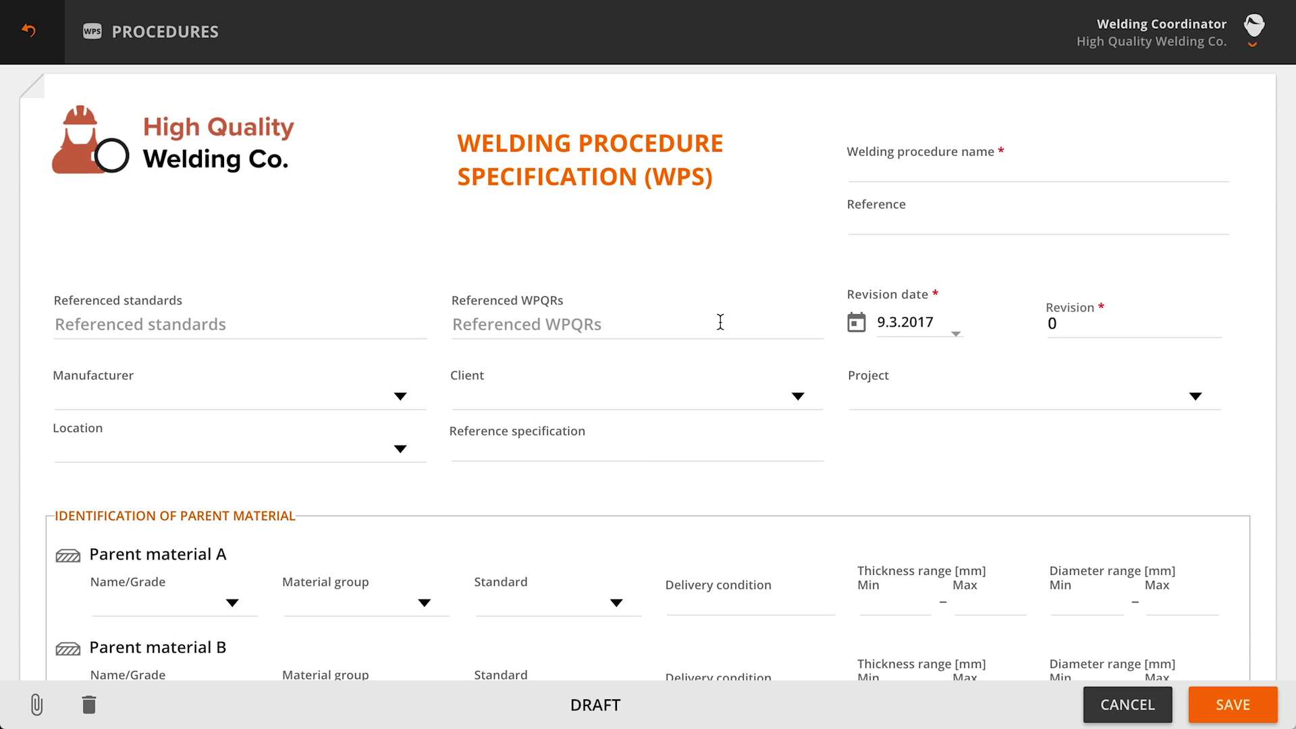
pyautogui.click(942, 162)
pyautogui.write('WPS 138-FW-5')
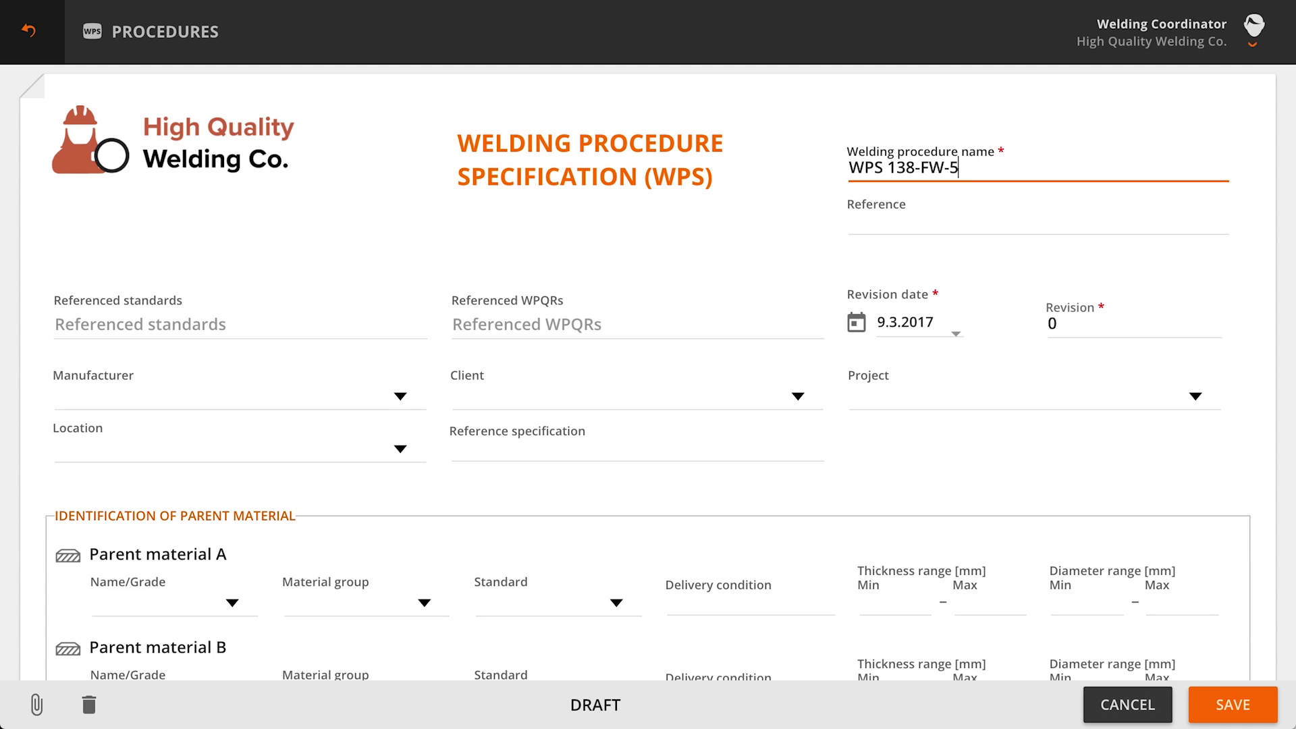
pyautogui.click(181, 326)
pyautogui.click(173, 361)
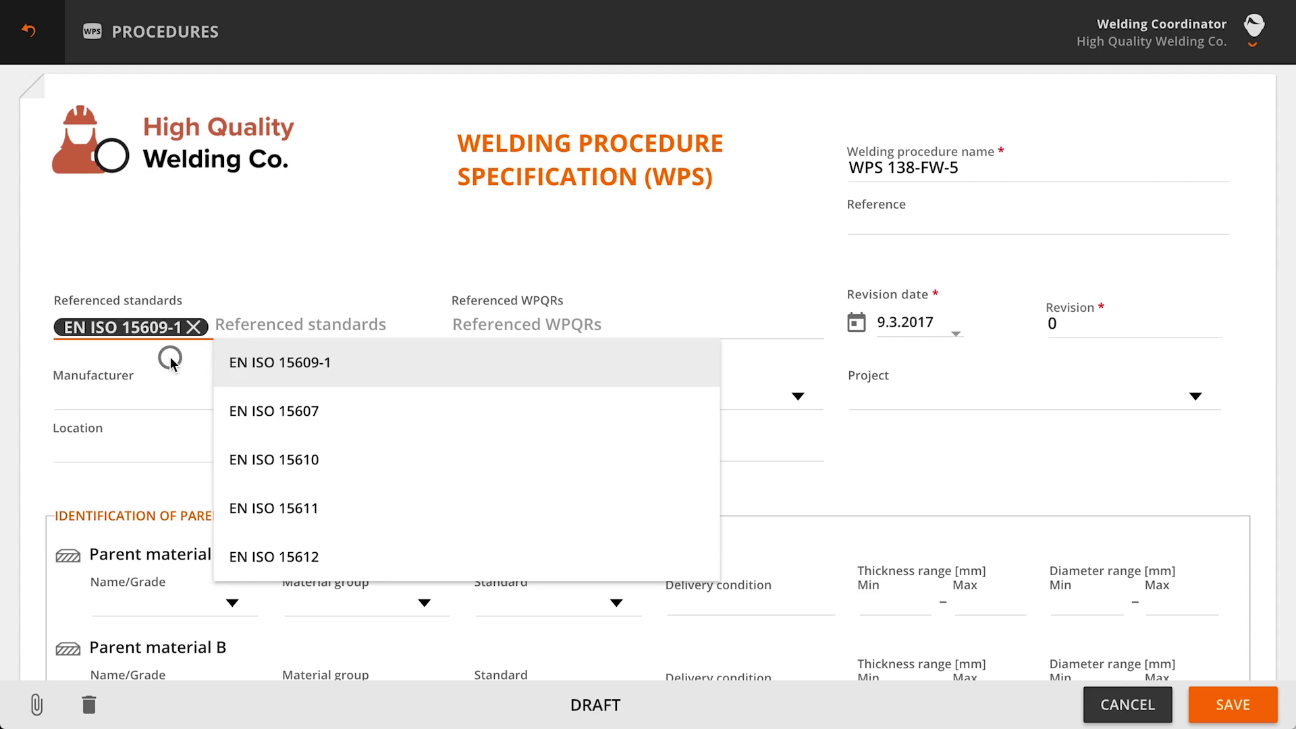
# Set manufacturer to High Quality Welding Co. and location to Düsseldorf, Germany
pyautogui.click(156, 396)
pyautogui.click(155, 433)
pyautogui.click(150, 429)
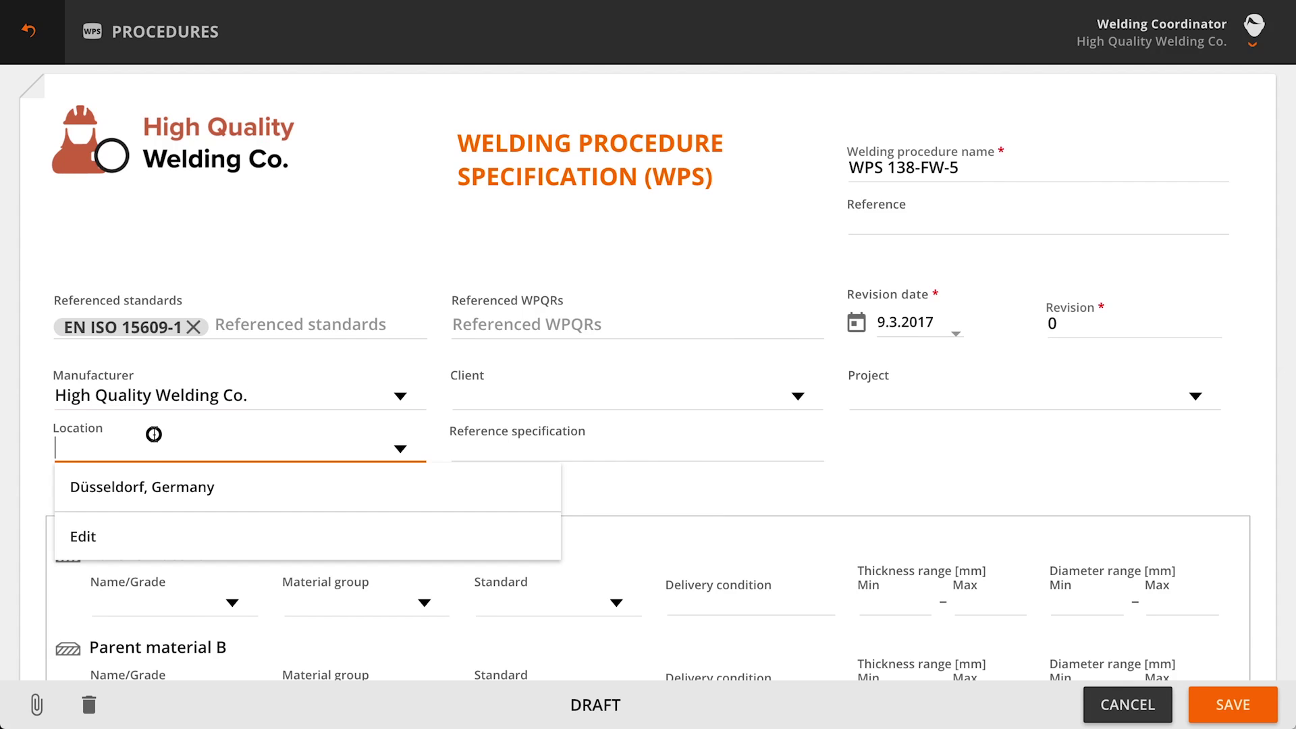
pyautogui.click(155, 486)
pyautogui.scroll(-3, 157, 501)
pyautogui.scroll(-2, 154, 501)
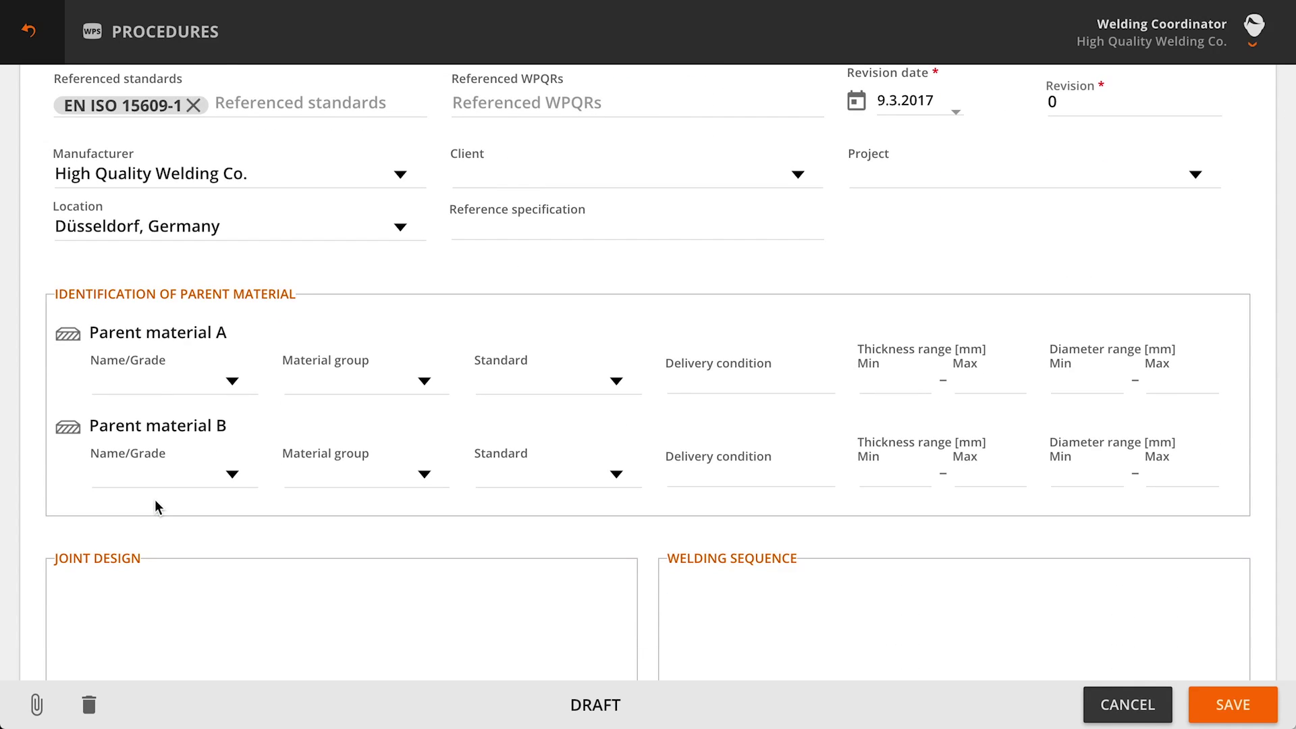
# Add Domex S355MC (hot-rolled, group 1.2, EN 10025-2) to the parent material list
pyautogui.click(156, 380)
pyautogui.click(160, 460)
pyautogui.click(333, 590)
pyautogui.write('Do')
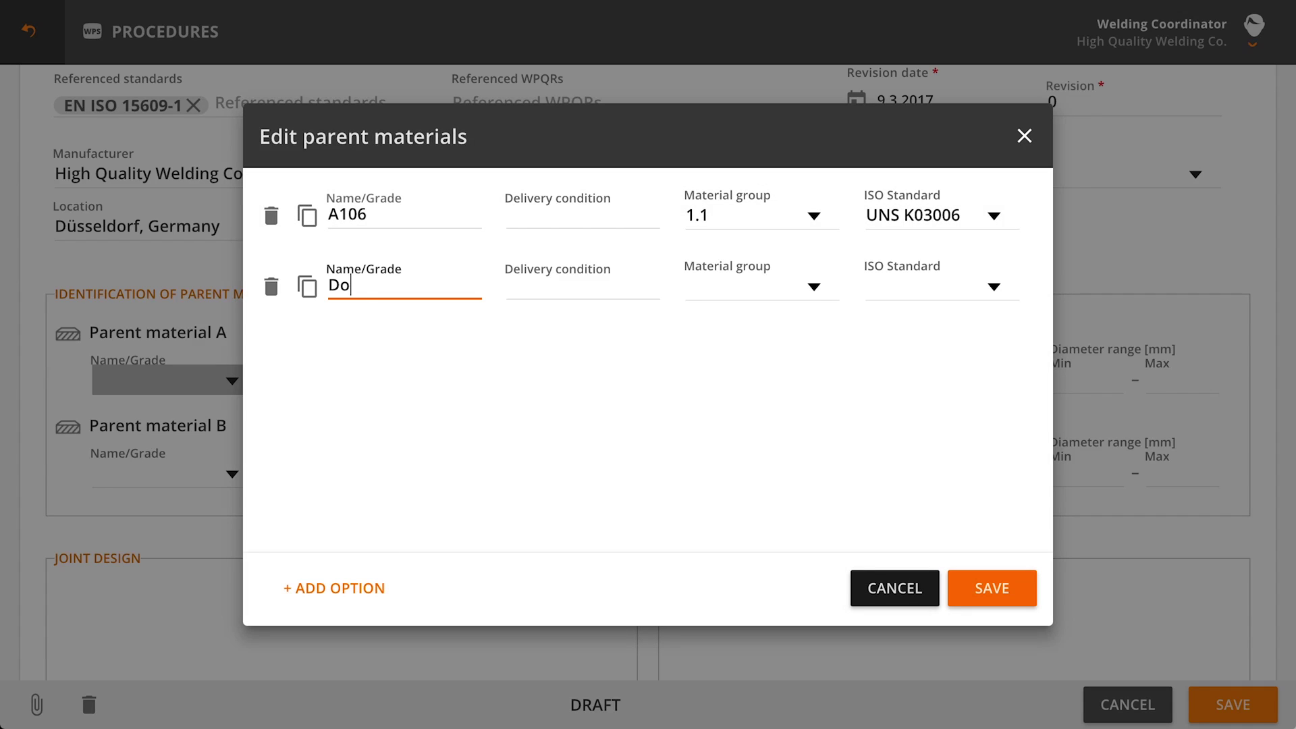
pyautogui.write('MC')
pyautogui.press('Tab')
pyautogui.write('lled')
pyautogui.press('Tab')
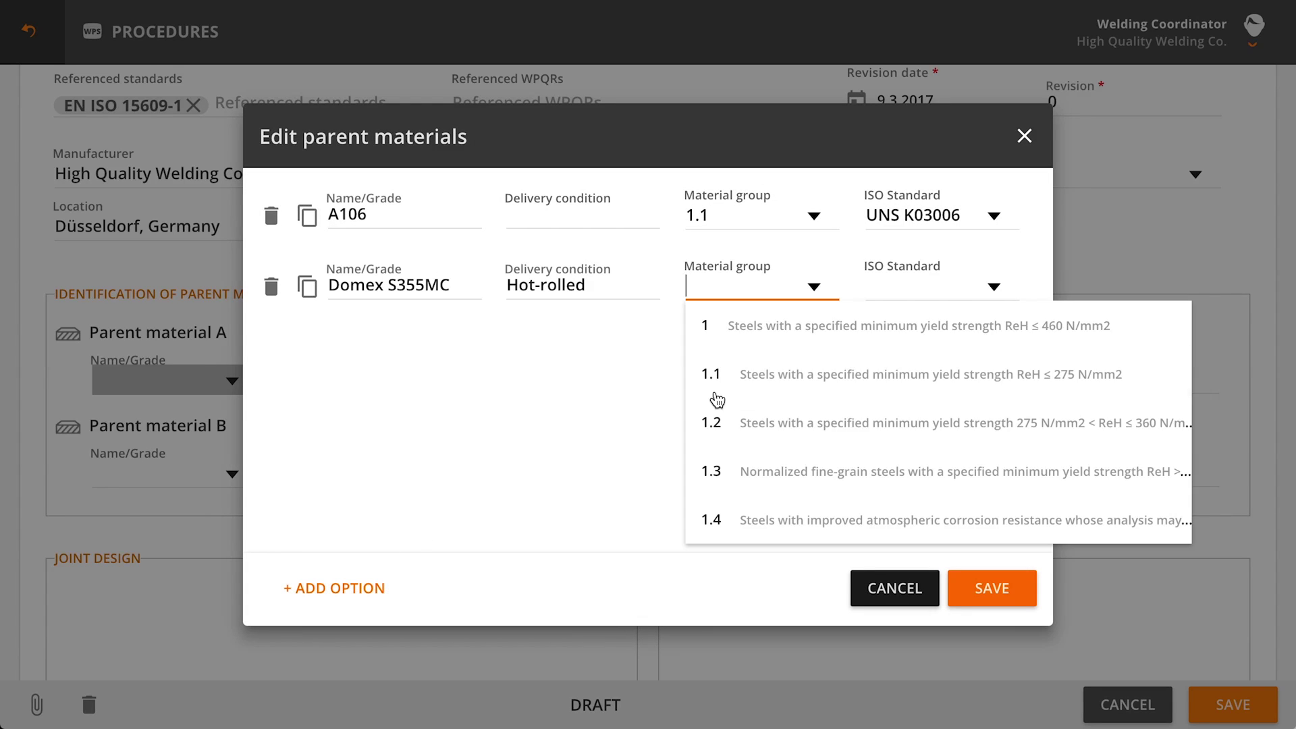
pyautogui.click(721, 420)
pyautogui.press('Tab')
pyautogui.click(962, 374)
# Select Domex S355MC for parent materials A and B with 7.0–12.0 mm thickness
pyautogui.click(992, 588)
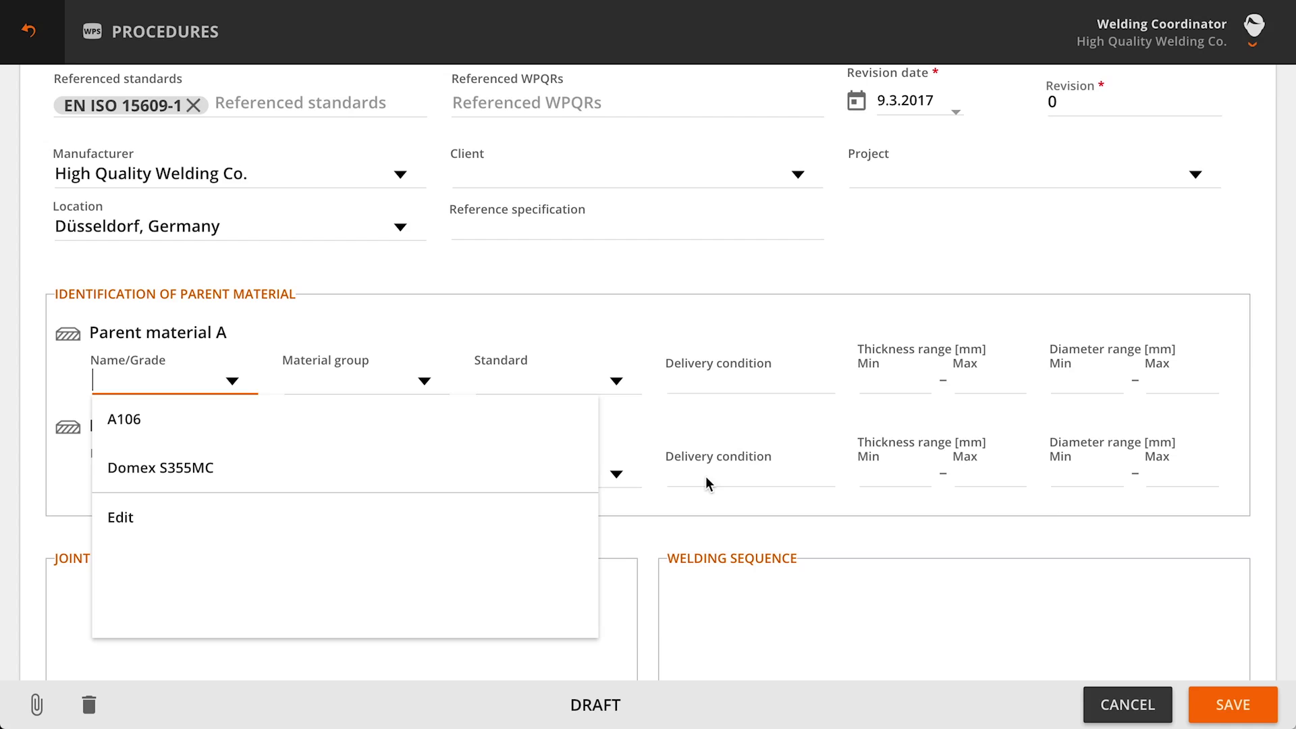
pyautogui.click(383, 464)
pyautogui.press('Tab')
pyautogui.write('7')
pyautogui.press('Tab')
pyautogui.write('12')
pyautogui.click(200, 474)
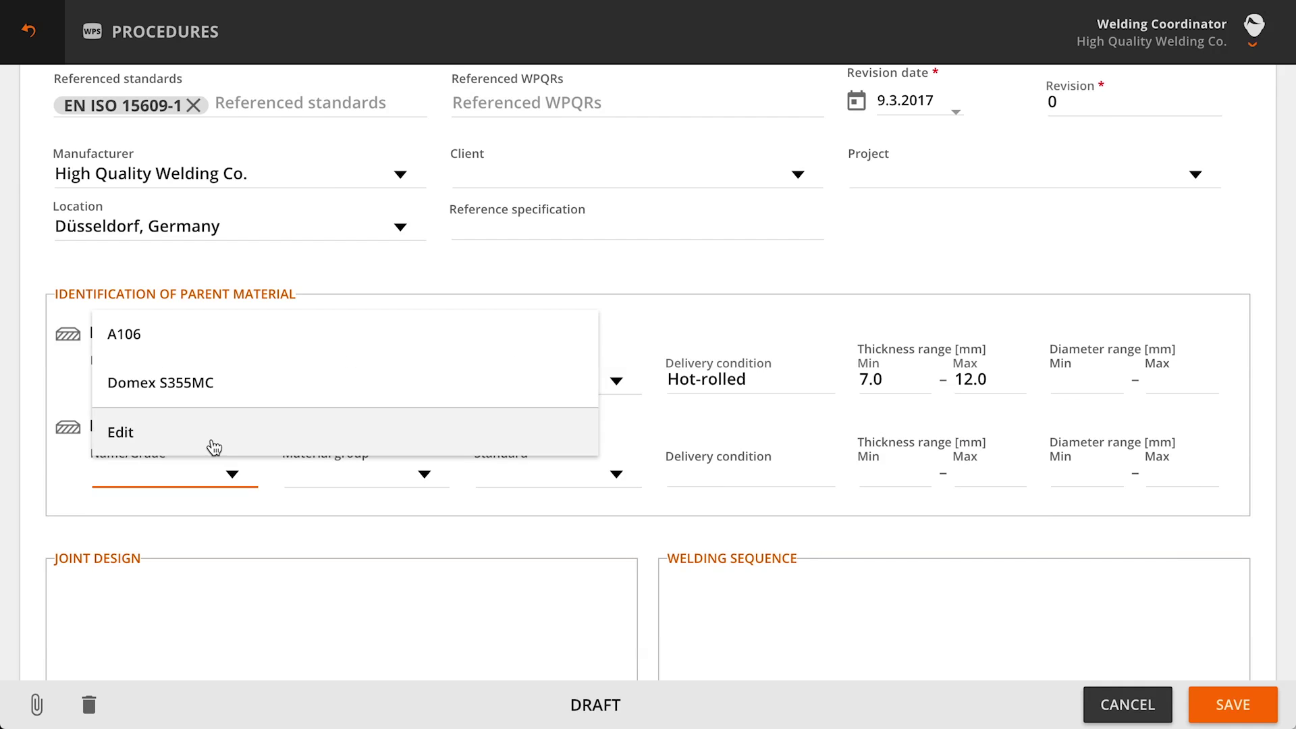
pyautogui.click(234, 396)
pyautogui.click(896, 464)
pyautogui.write('7')
# Finish material B's 12.0 maximum thickness, then set joint FW, product P, position PD
pyautogui.press('Tab')
pyautogui.write('12')
pyautogui.click(717, 548)
pyautogui.scroll(-2, 717, 548)
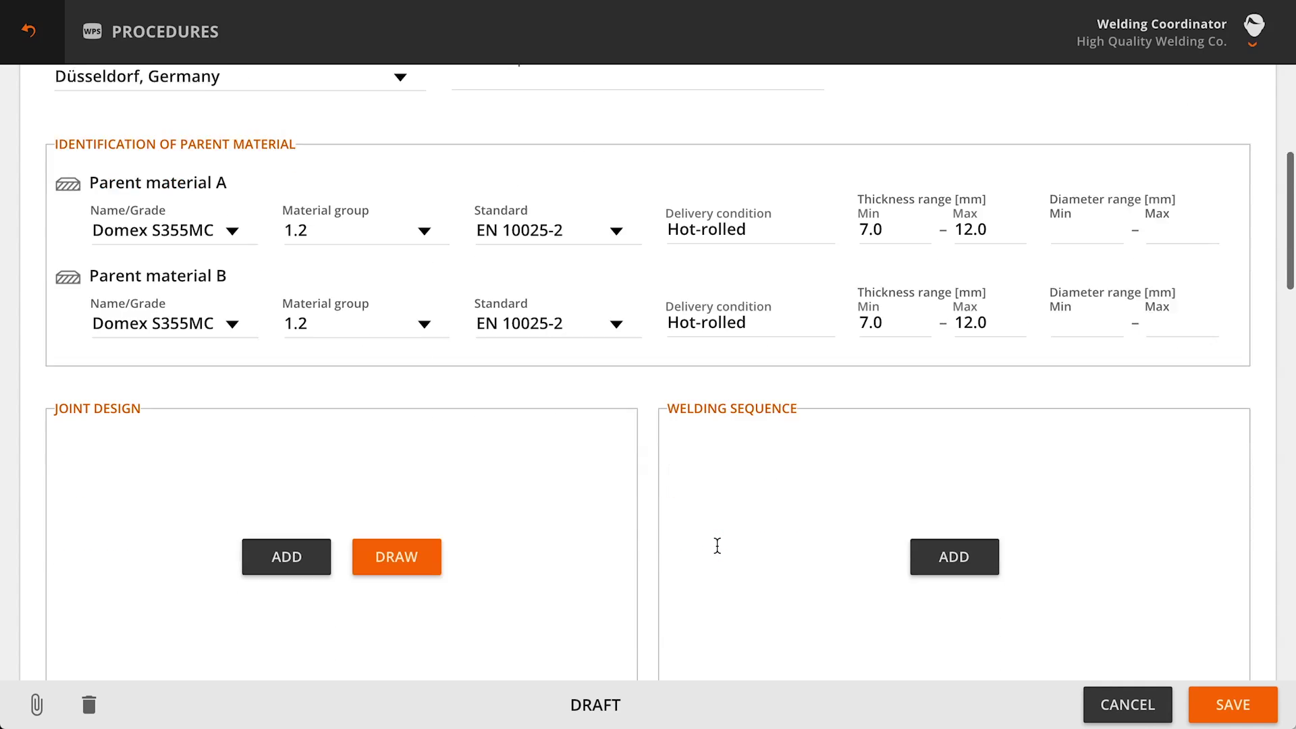
pyautogui.scroll(-3, 717, 548)
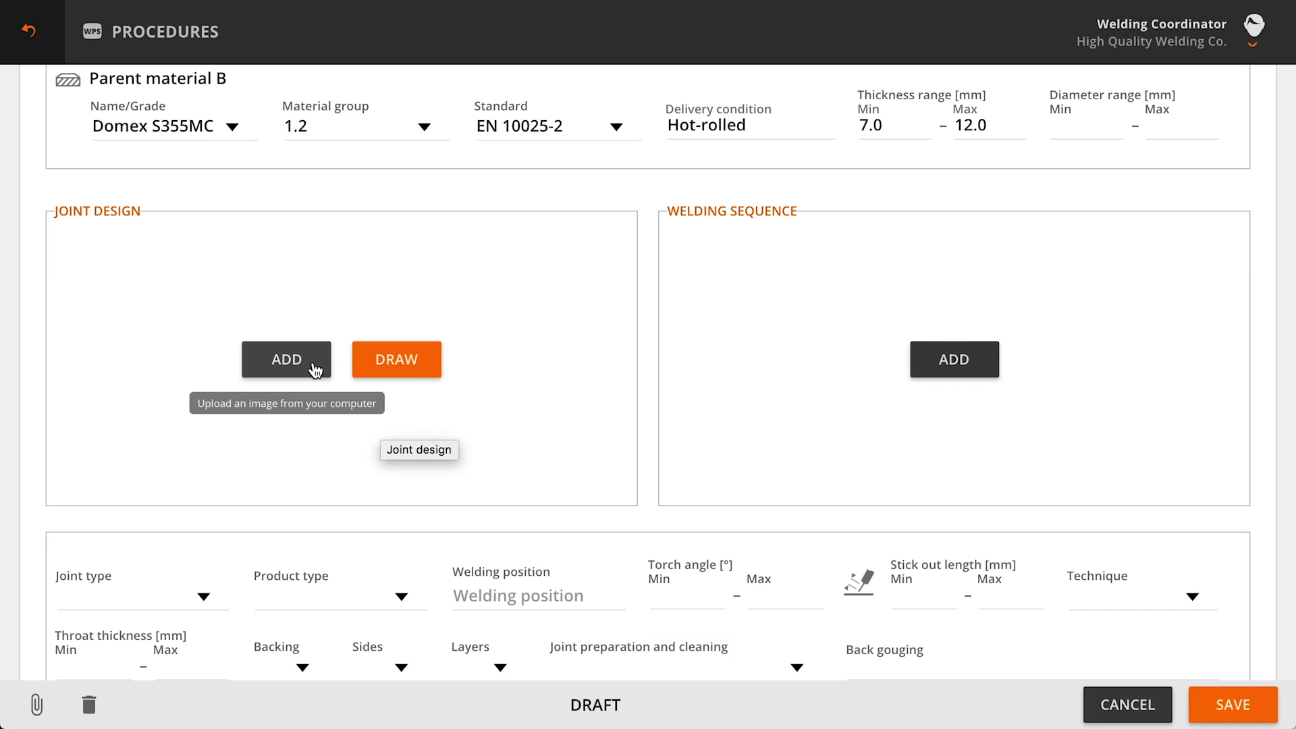
pyautogui.scroll(-3, 166, 378)
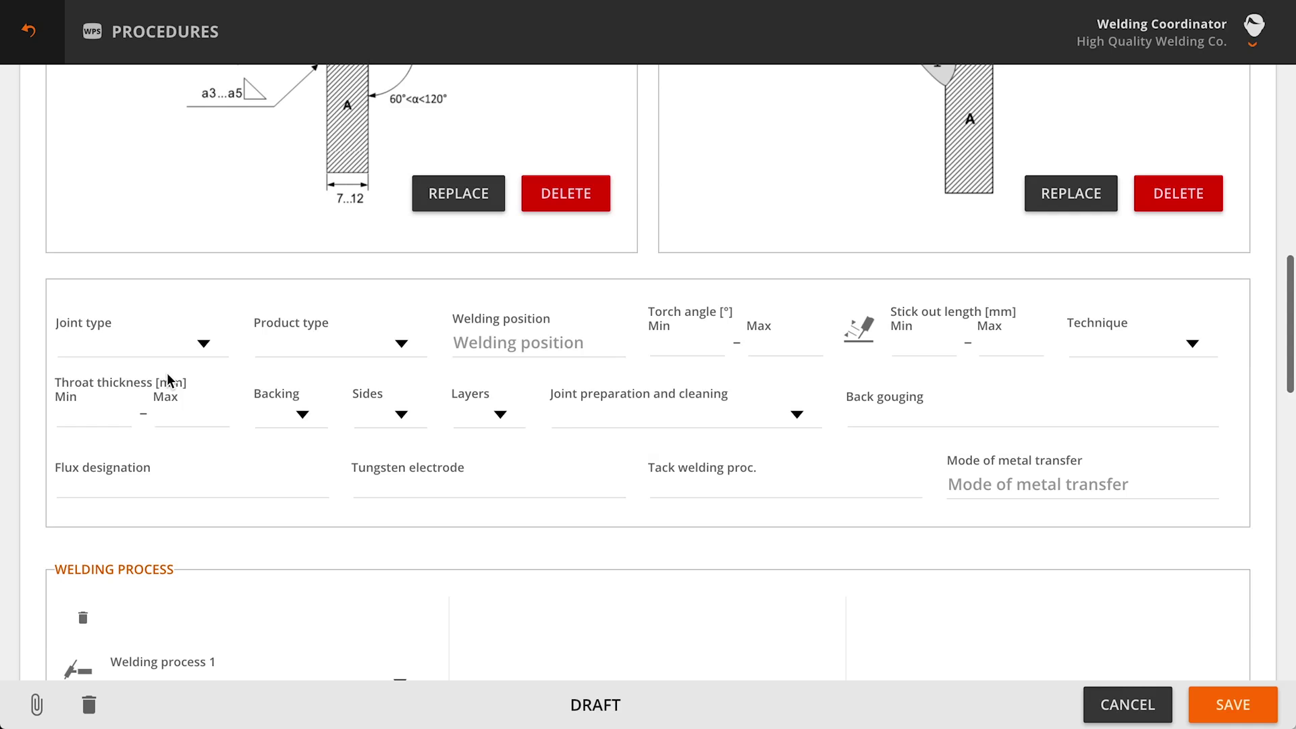
pyautogui.click(141, 342)
pyautogui.click(139, 440)
pyautogui.click(341, 337)
pyautogui.click(338, 381)
pyautogui.click(518, 342)
pyautogui.click(507, 524)
# Enter stick-out 15–20 and throat 3–5, layers sl, and Globular and Spray transfer
pyautogui.click(920, 341)
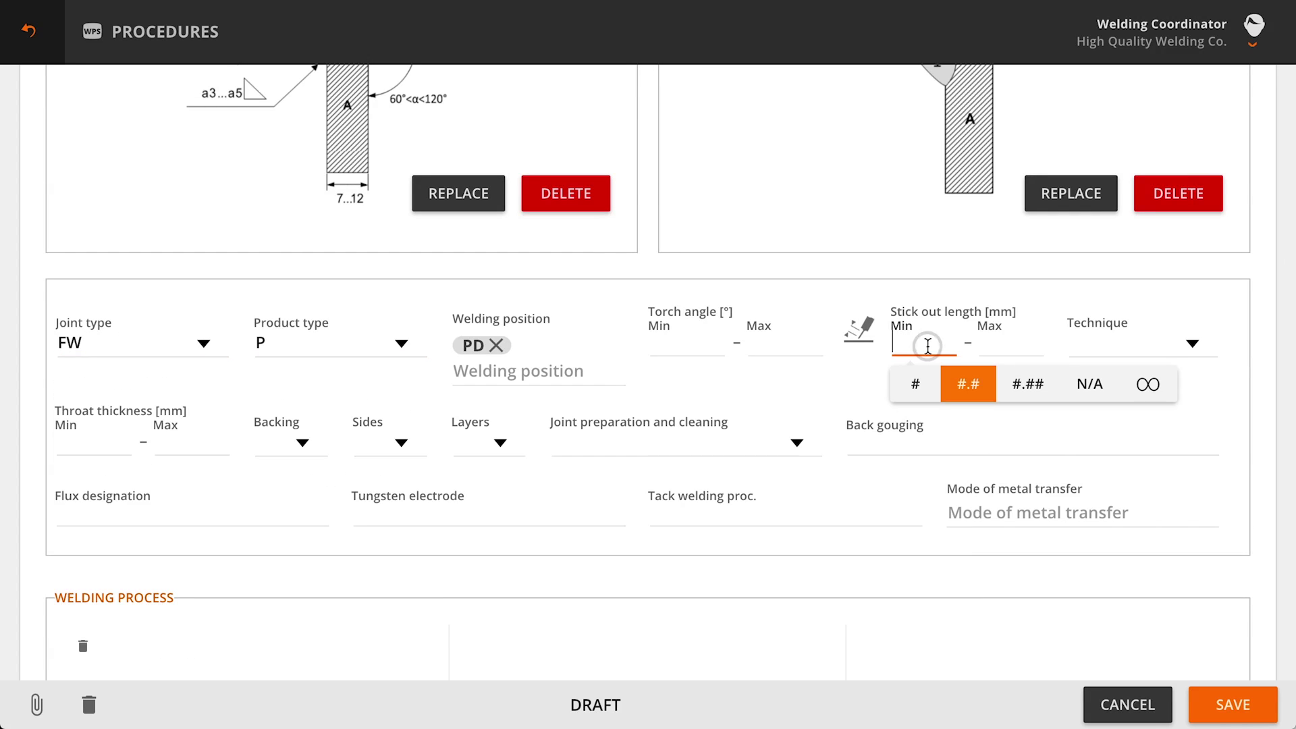
pyautogui.write('15')
pyautogui.click(987, 354)
pyautogui.write('3')
pyautogui.click(167, 440)
pyautogui.write('5')
pyautogui.click(396, 513)
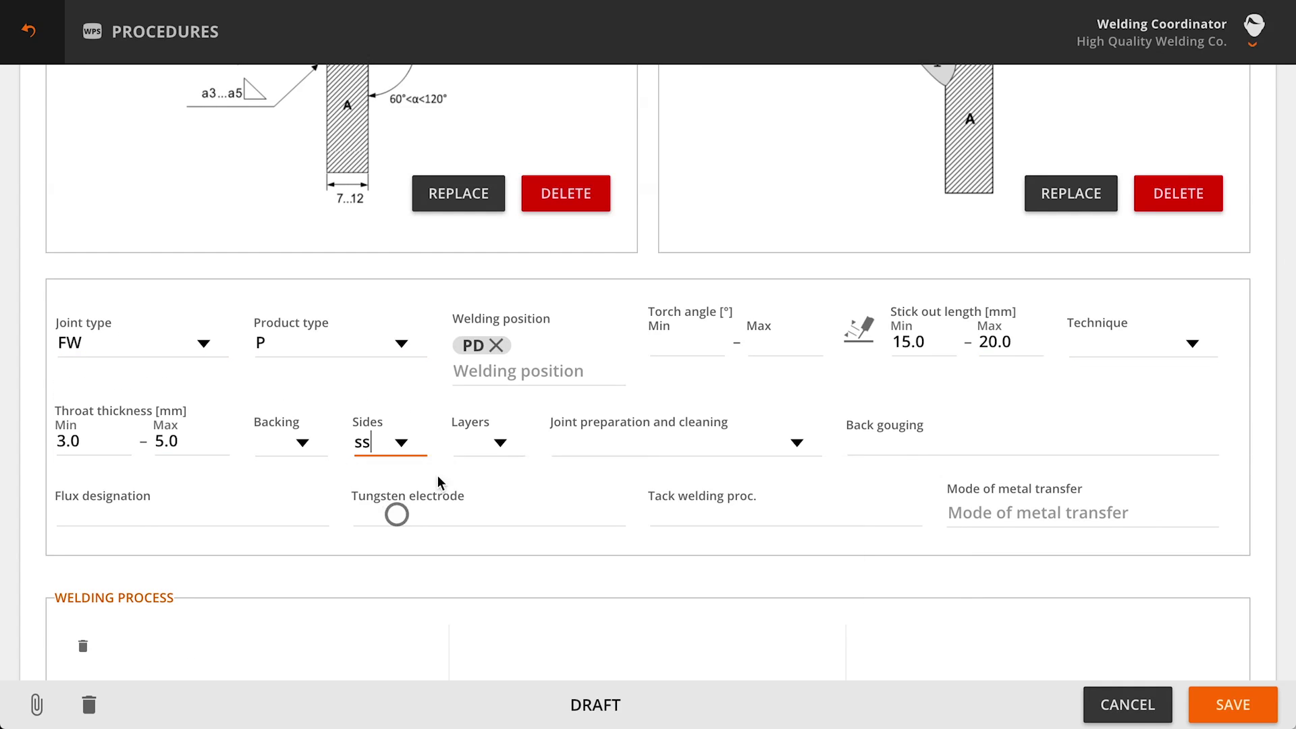
pyautogui.click(523, 476)
pyautogui.click(1032, 513)
pyautogui.click(968, 324)
pyautogui.click(969, 374)
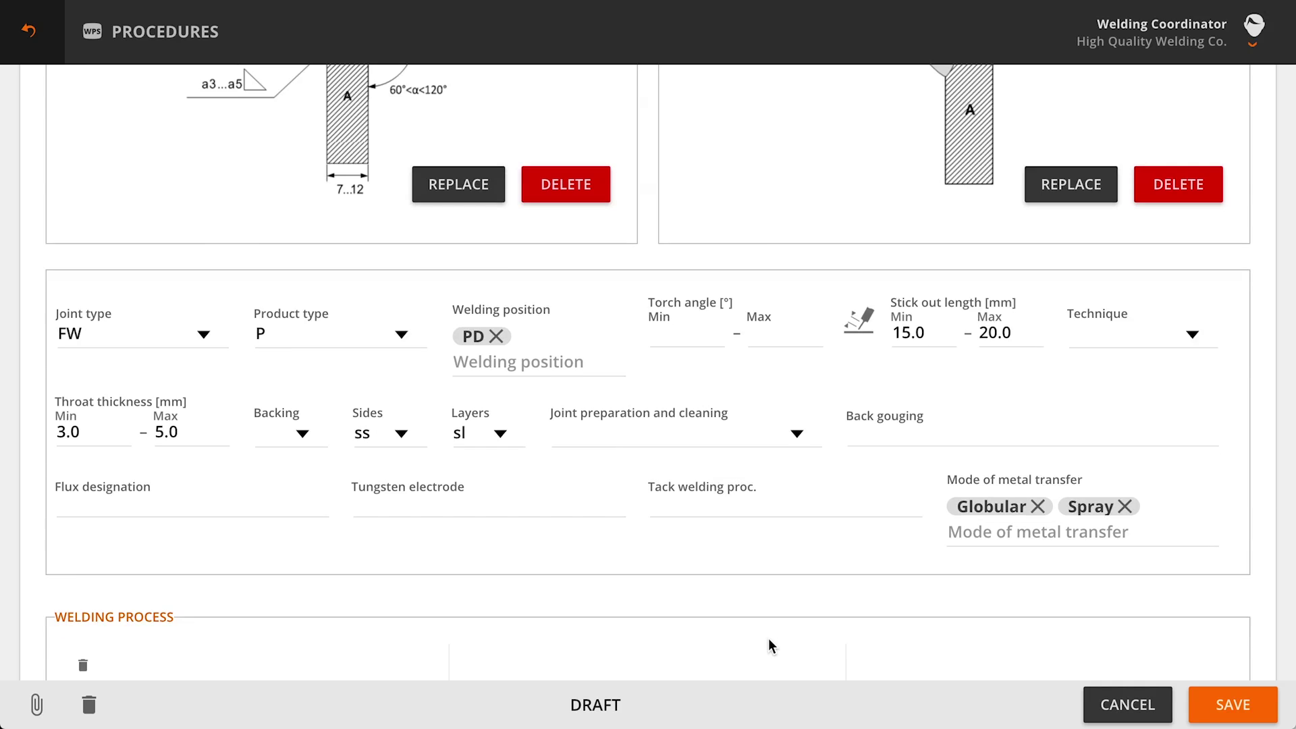
pyautogui.scroll(-5, 770, 642)
# Set process 138, shielding gas Ar+18%CO2 and filler OK Tubrod 14.12
pyautogui.click(303, 302)
pyautogui.click(283, 522)
pyautogui.click(178, 390)
pyautogui.click(173, 452)
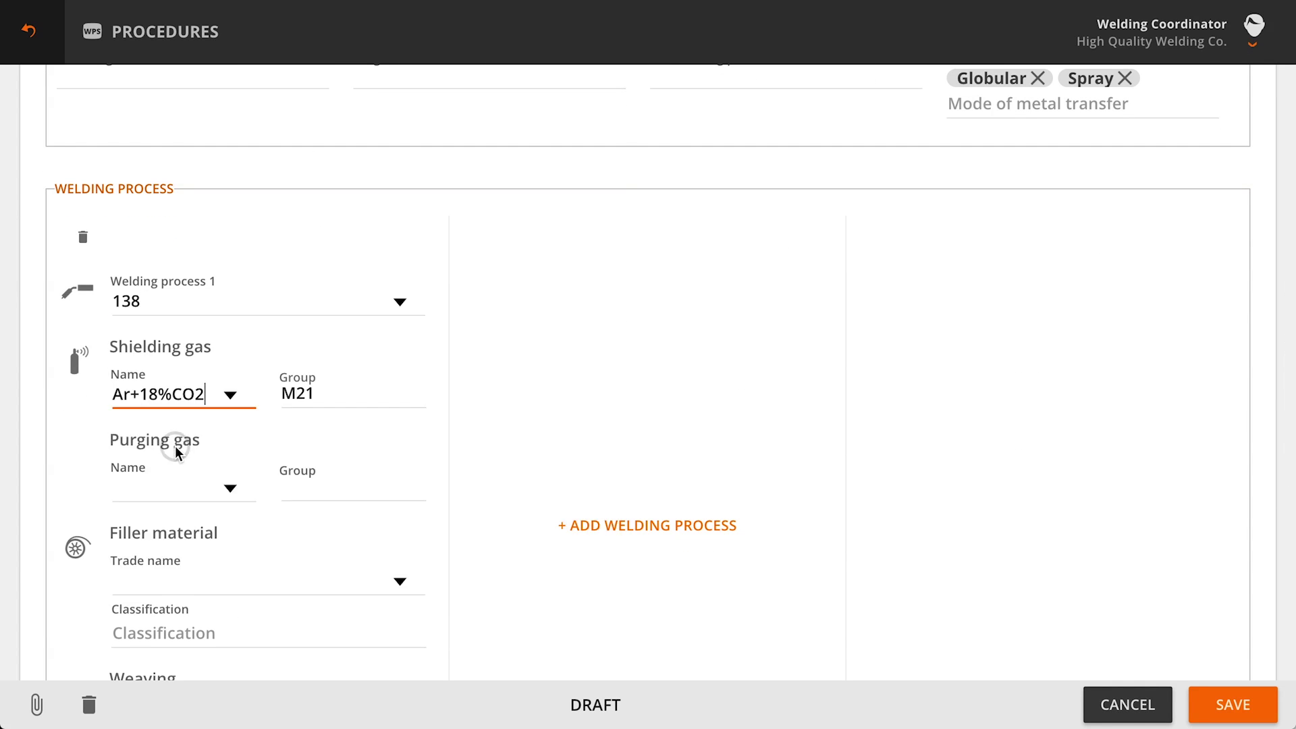
pyautogui.click(203, 579)
pyautogui.click(182, 543)
pyautogui.scroll(-5, 189, 534)
pyautogui.scroll(-2, 200, 541)
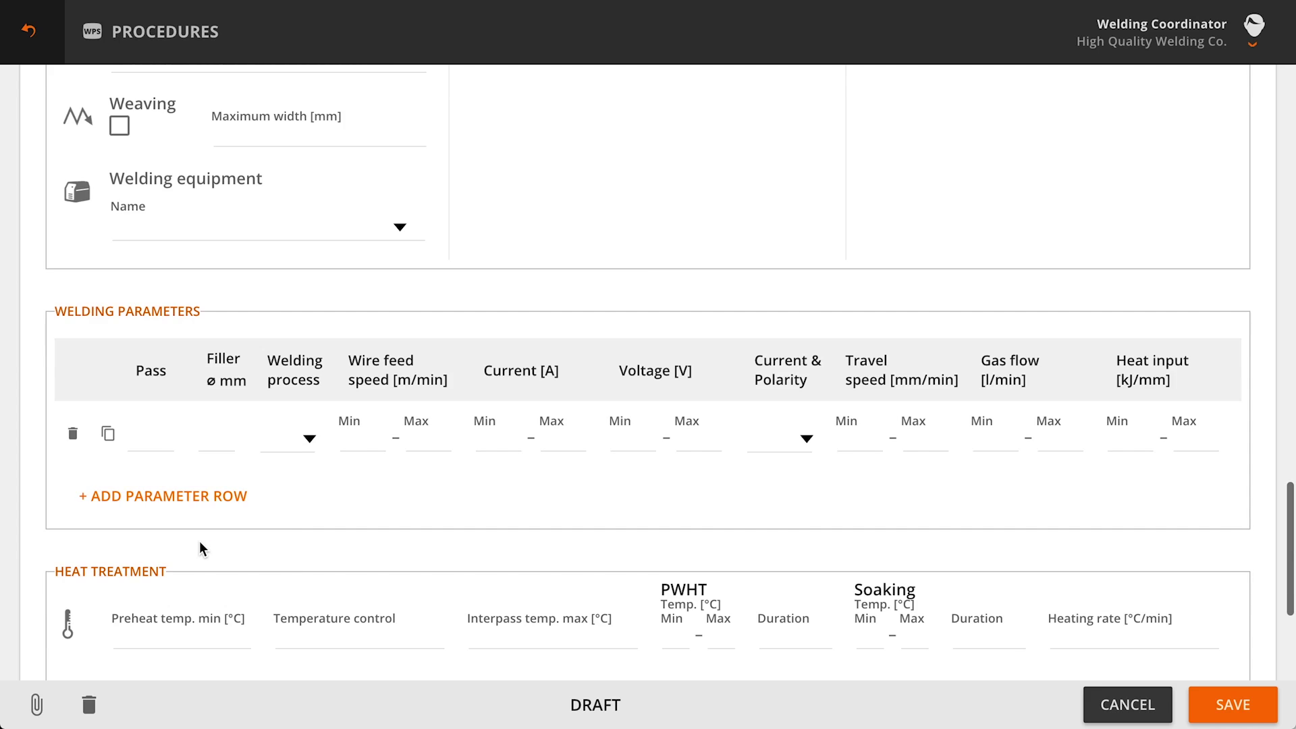
# Fill pass 1 with process 138, wire feed 8.0–10.0, current 250–280, voltage 26.0–29.0
pyautogui.click(163, 443)
pyautogui.write('1')
pyautogui.press('Tab')
pyautogui.write('1.2')
pyautogui.click(299, 438)
pyautogui.scroll(-2, 386, 511)
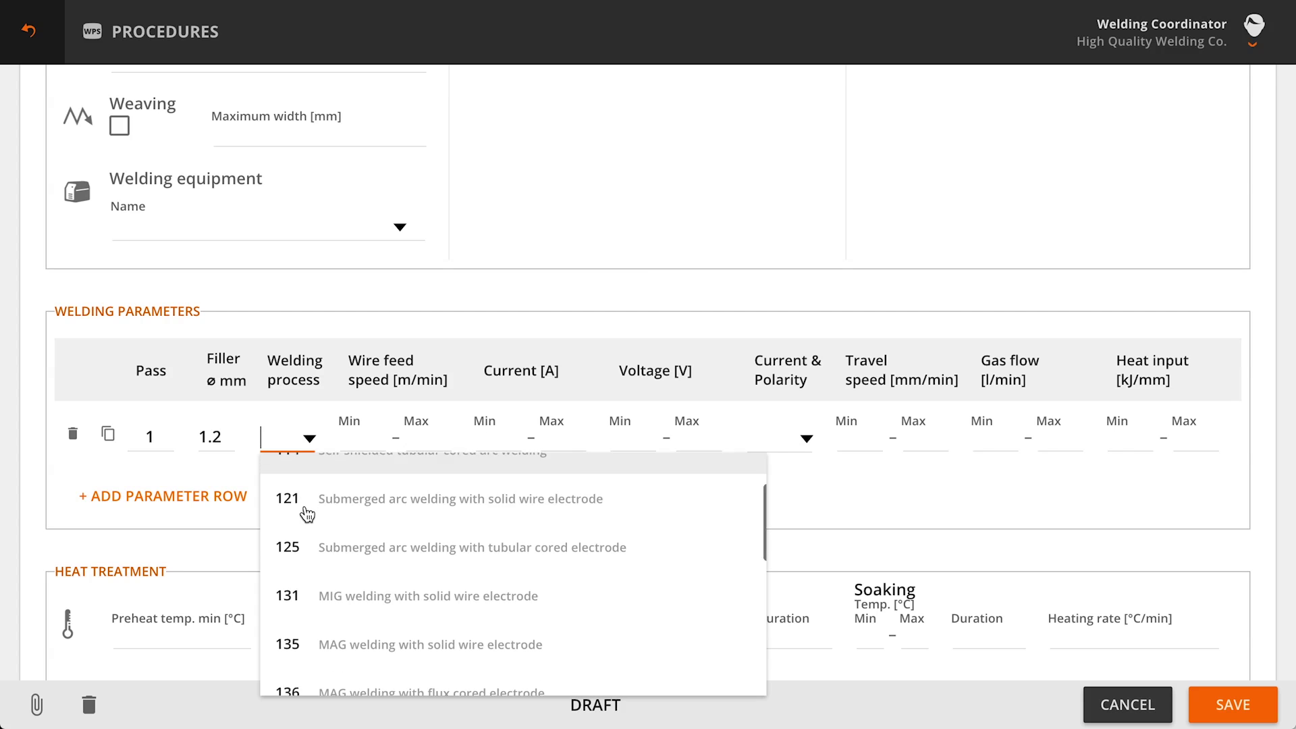
pyautogui.scroll(-2, 369, 548)
pyautogui.click(340, 644)
pyautogui.write('8')
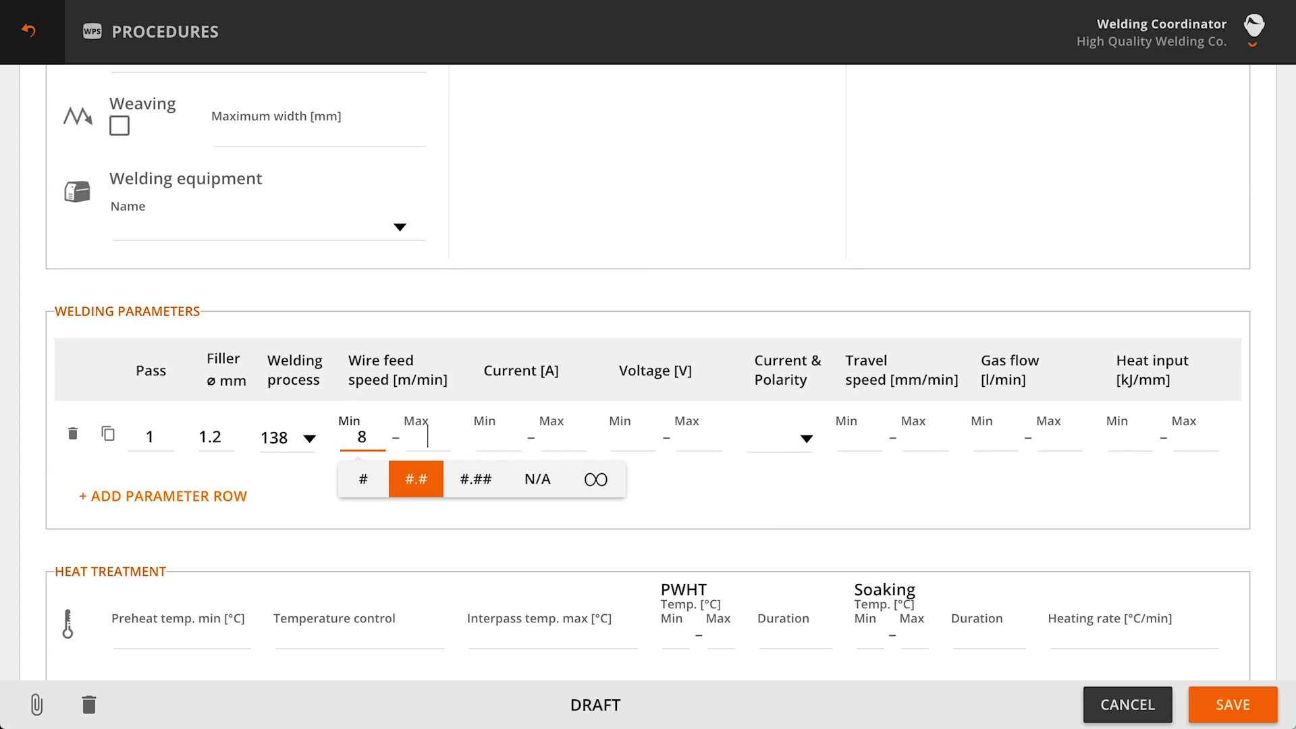
pyautogui.write('.0')
pyautogui.press('Tab')
pyautogui.write('10.0250280')
pyautogui.press('Tab')
pyautogui.write('26')
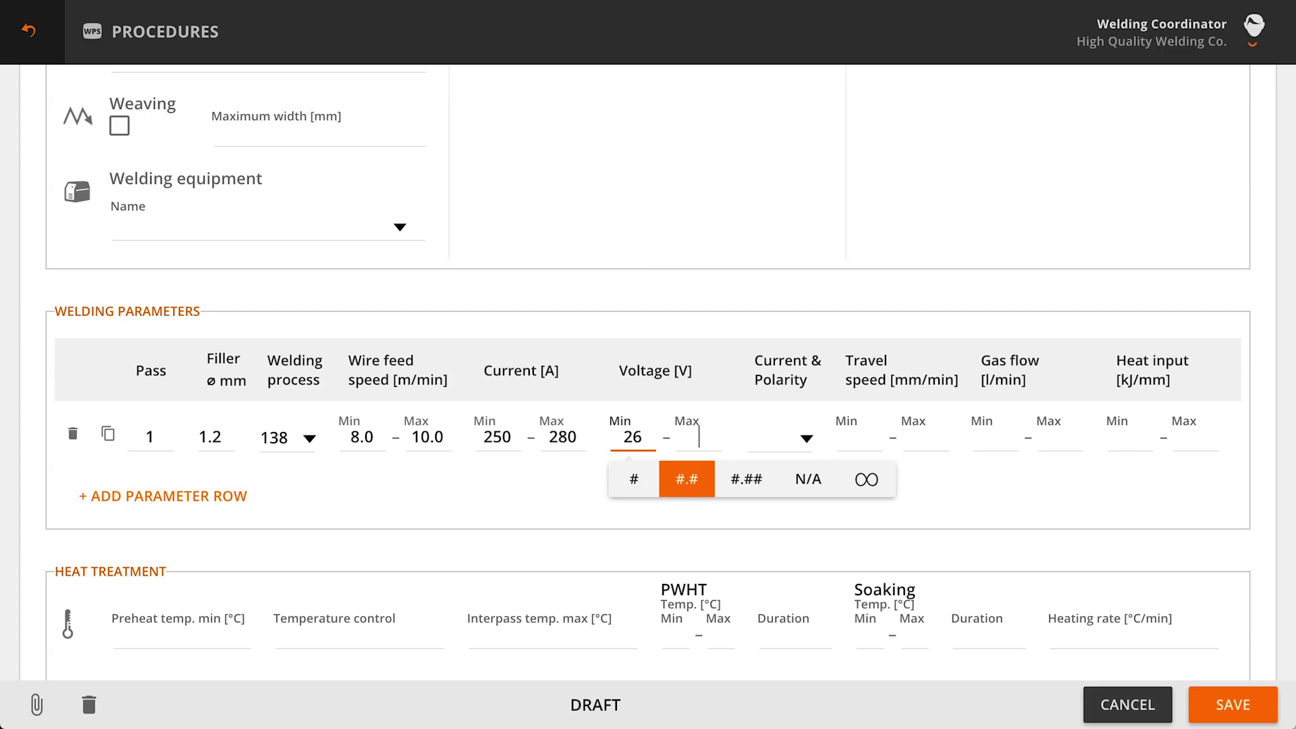
pyautogui.press('Tab')
pyautogui.write('29.0')
pyautogui.press('Tab')
# Set DC+ polarity, travel speed 250–300 and gas flow 18–20, then duplicate the row
pyautogui.click(791, 547)
pyautogui.press('Tab')
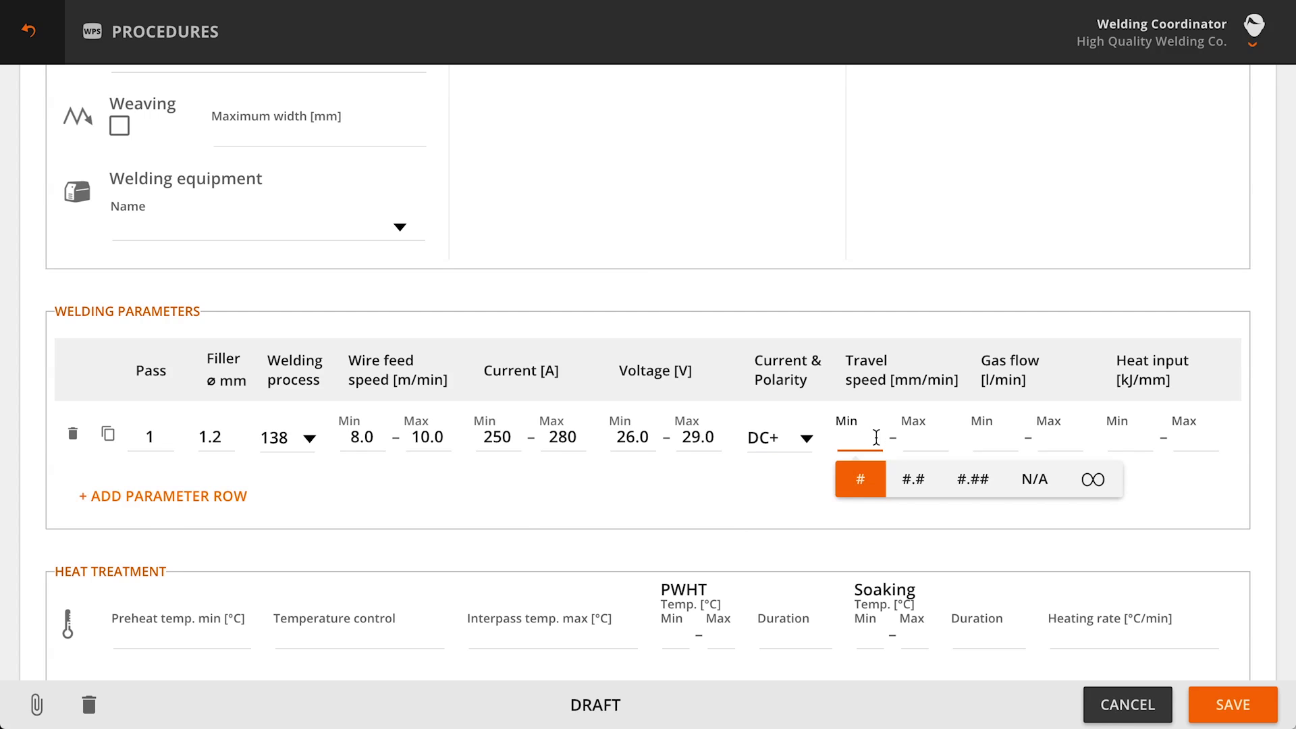
pyautogui.write('250')
pyautogui.press('Tab')
pyautogui.write('300')
pyautogui.press('Tab')
pyautogui.write('18')
pyautogui.press('Tab')
pyautogui.write('20')
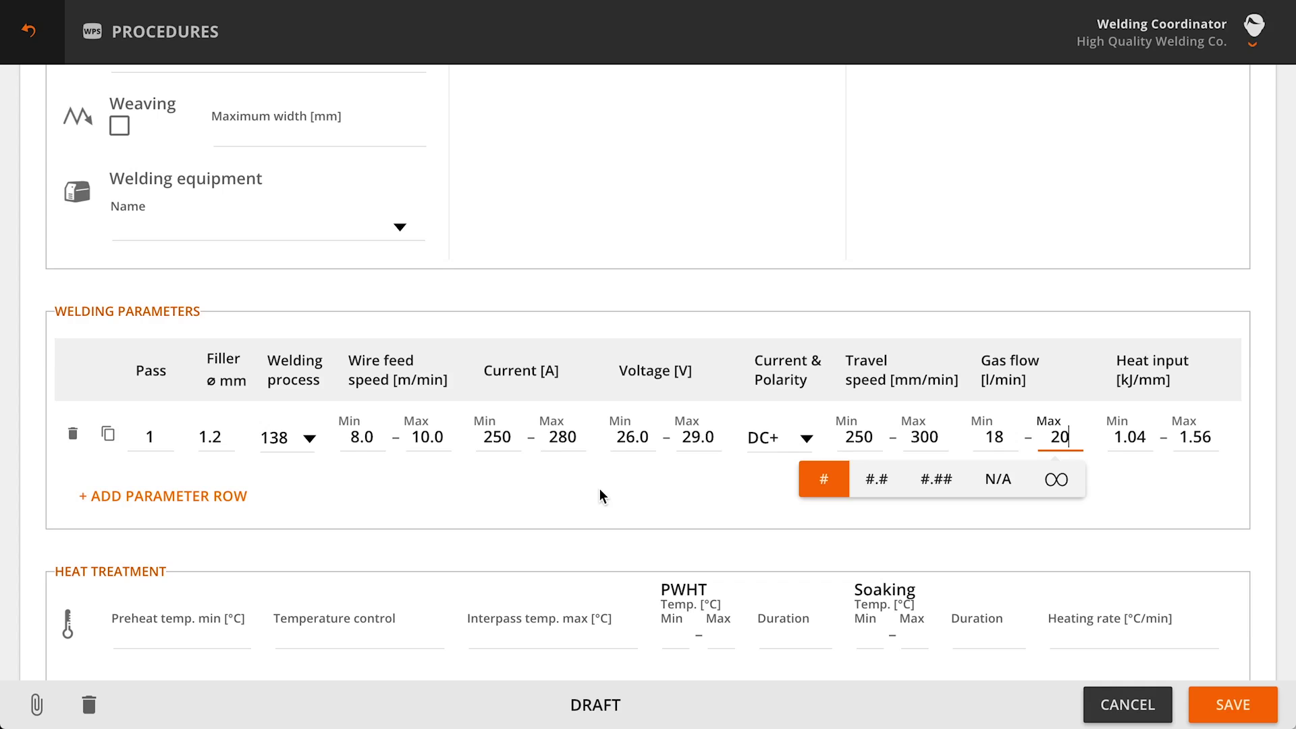
pyautogui.click(599, 489)
pyautogui.click(108, 433)
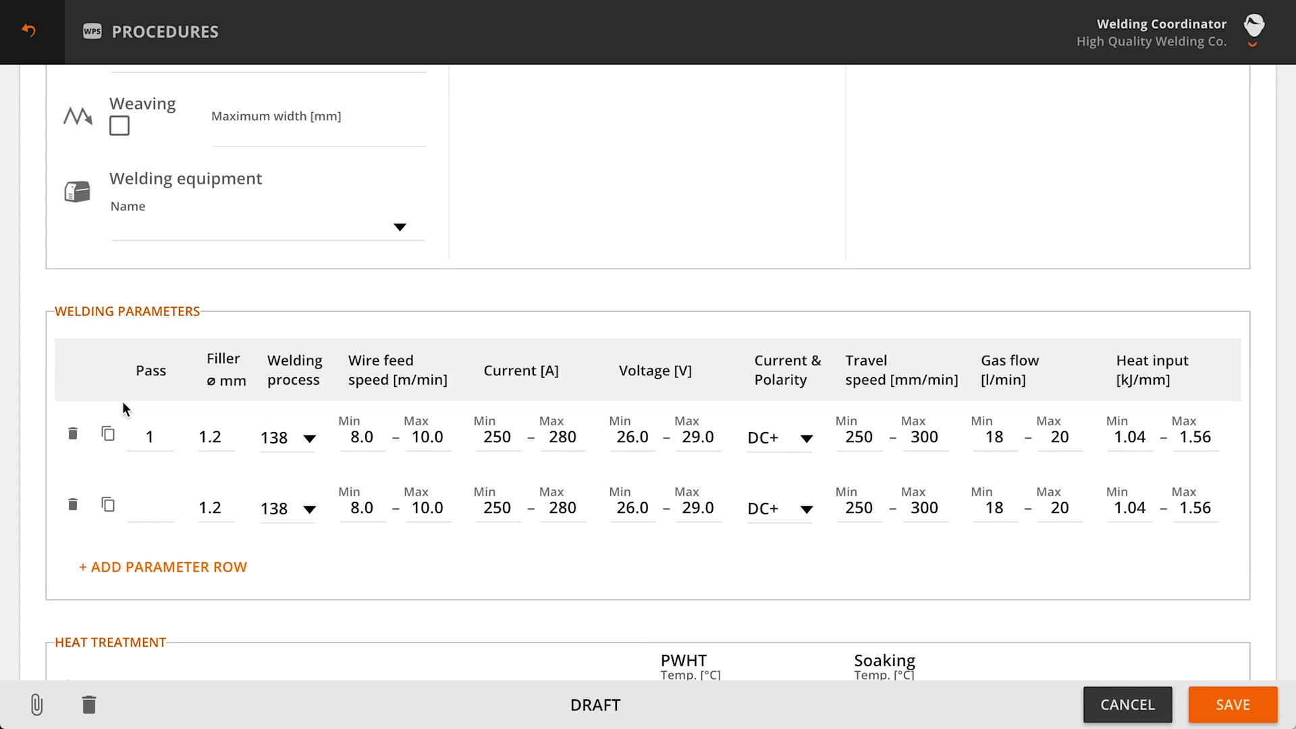
# Delete the duplicate row, set preheat minimum 5.0, sign as preparer, and save
pyautogui.click(71, 505)
pyautogui.scroll(-1, 401, 525)
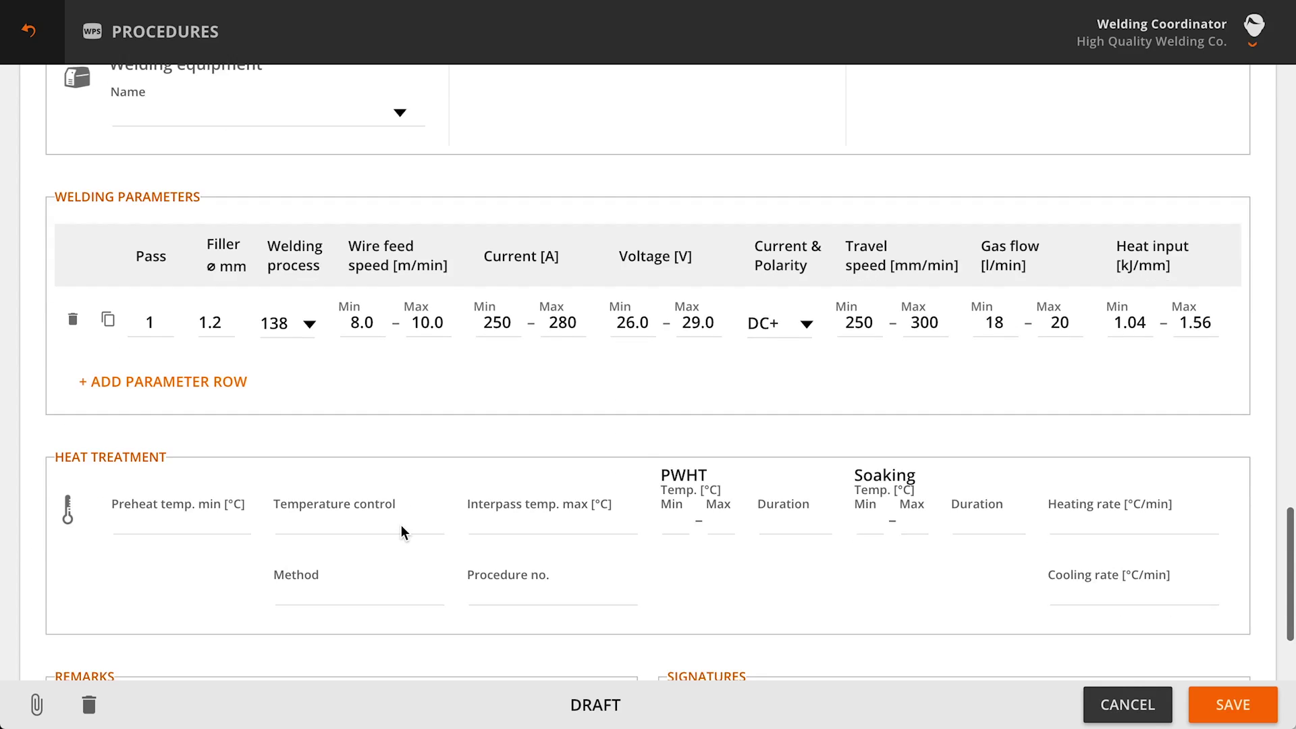
pyautogui.scroll(-2, 401, 525)
pyautogui.click(183, 357)
pyautogui.write('5')
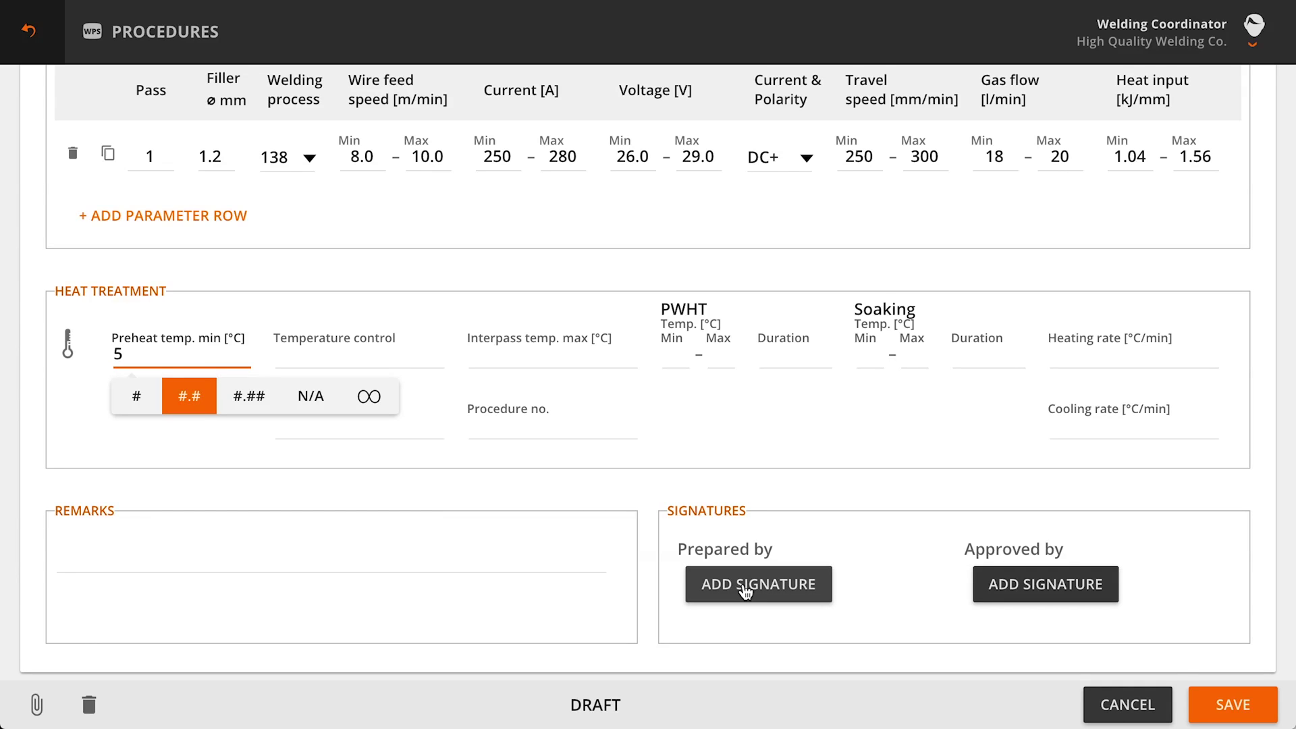
pyautogui.click(744, 592)
pyautogui.scroll(-2, 745, 593)
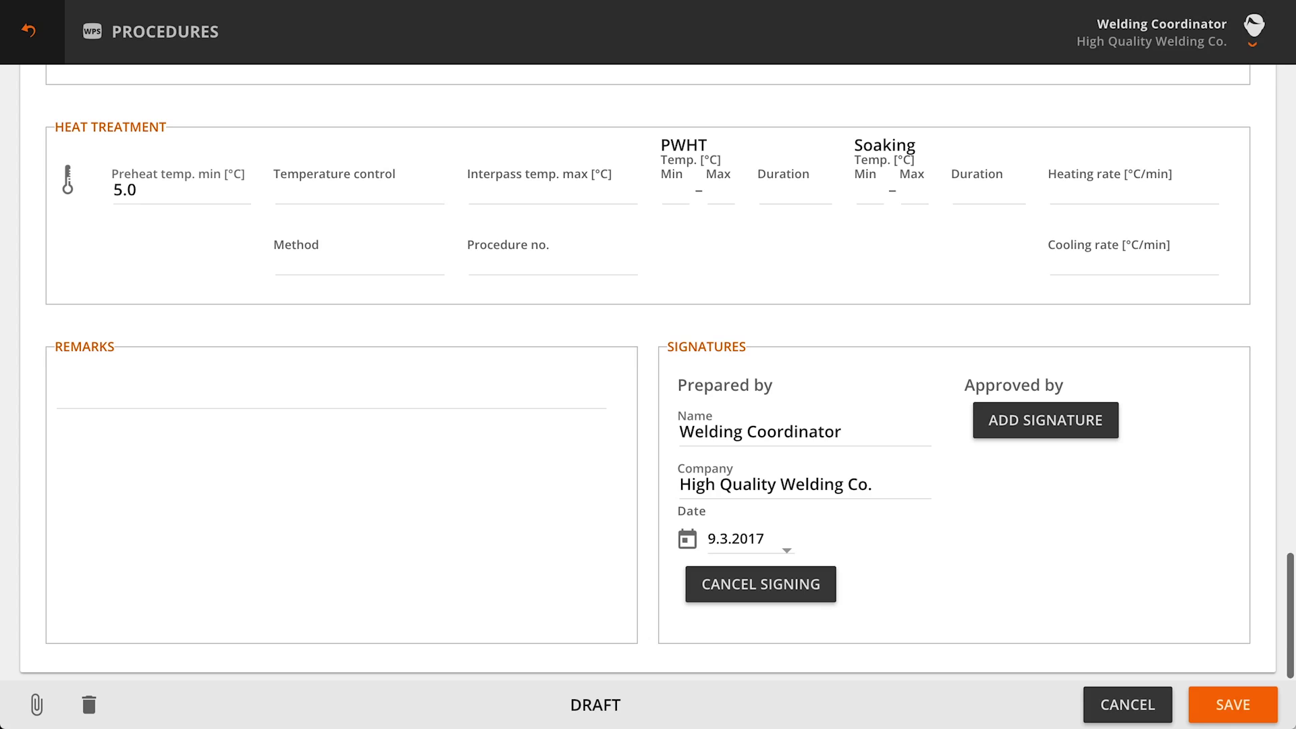
pyautogui.click(1235, 706)
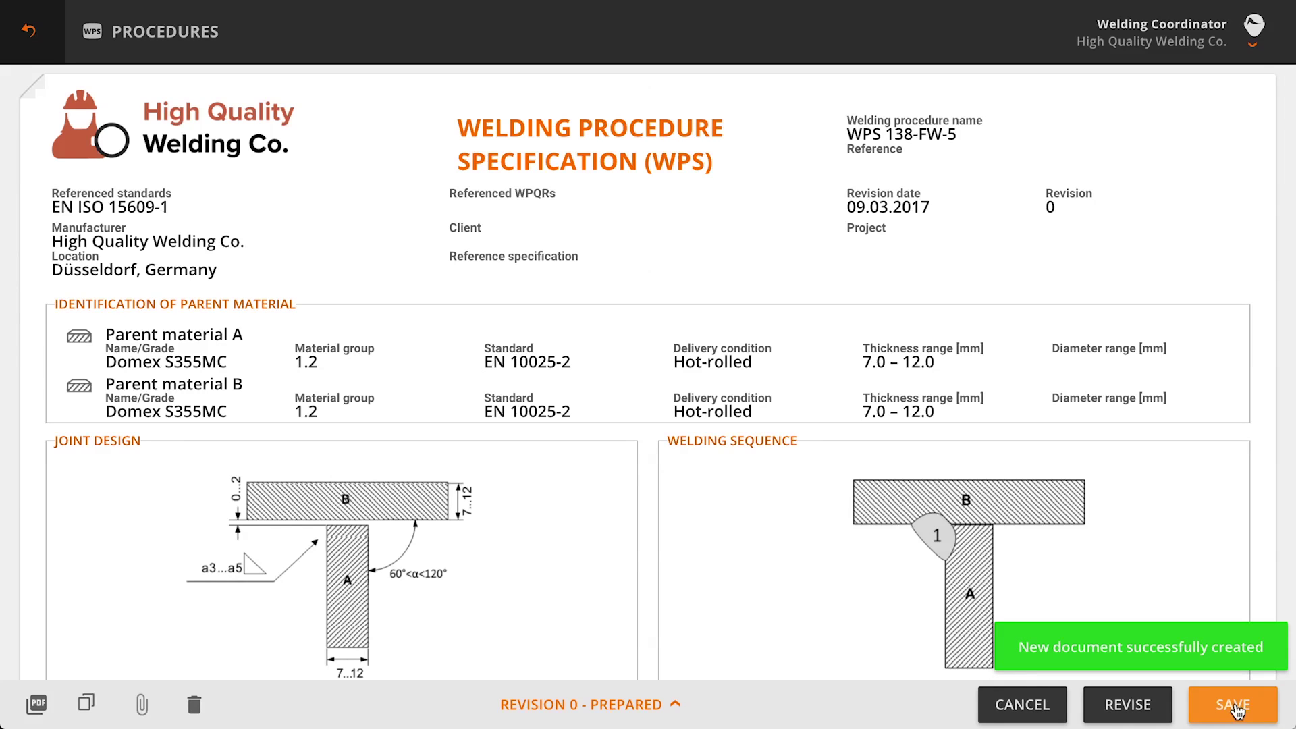
pyautogui.scroll(-3, 1134, 554)
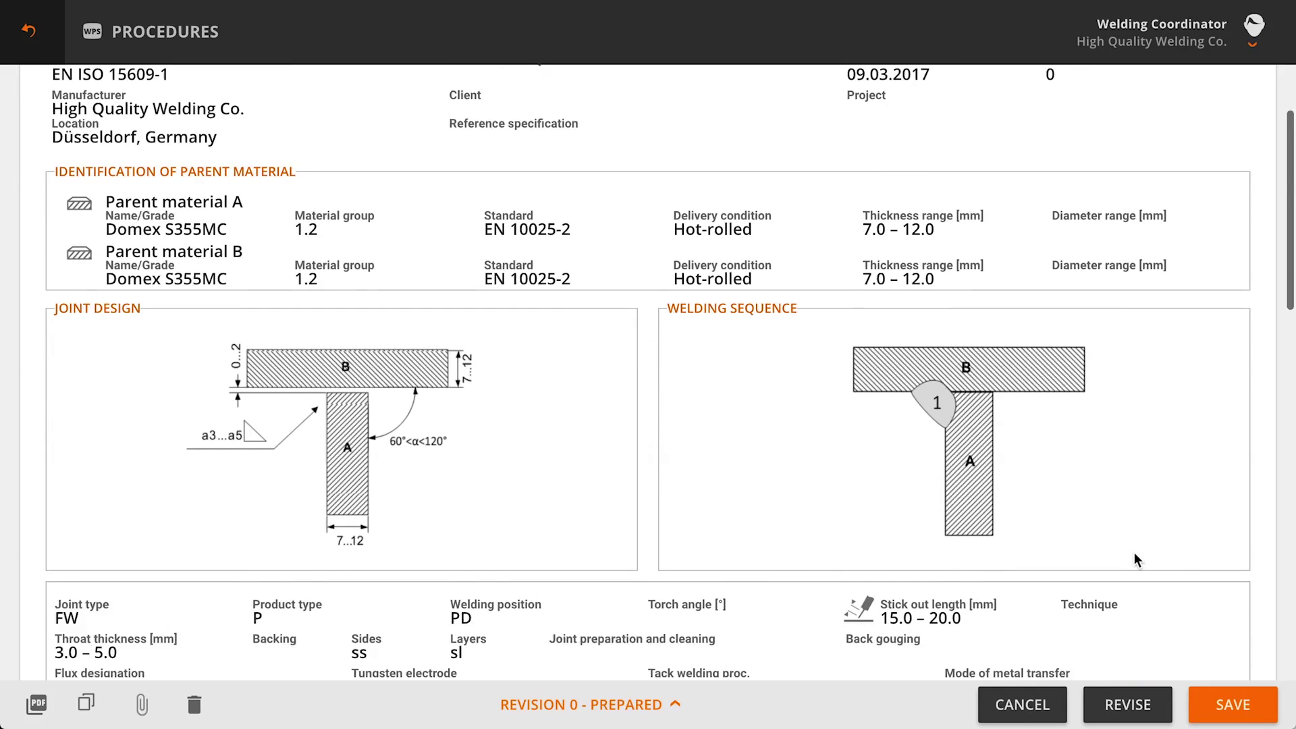
pyautogui.scroll(-3, 1133, 551)
pyautogui.scroll(-2, 1134, 551)
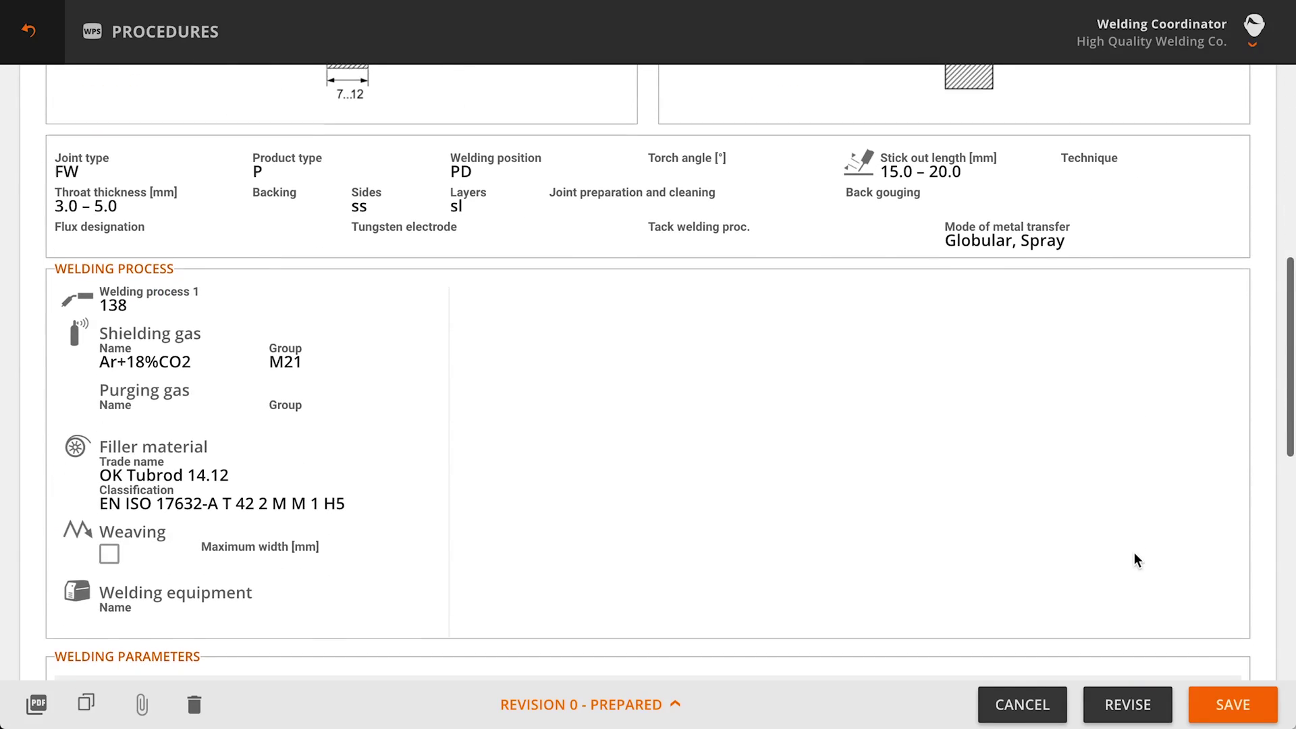
pyautogui.scroll(-2, 1134, 552)
pyautogui.scroll(-2, 1135, 554)
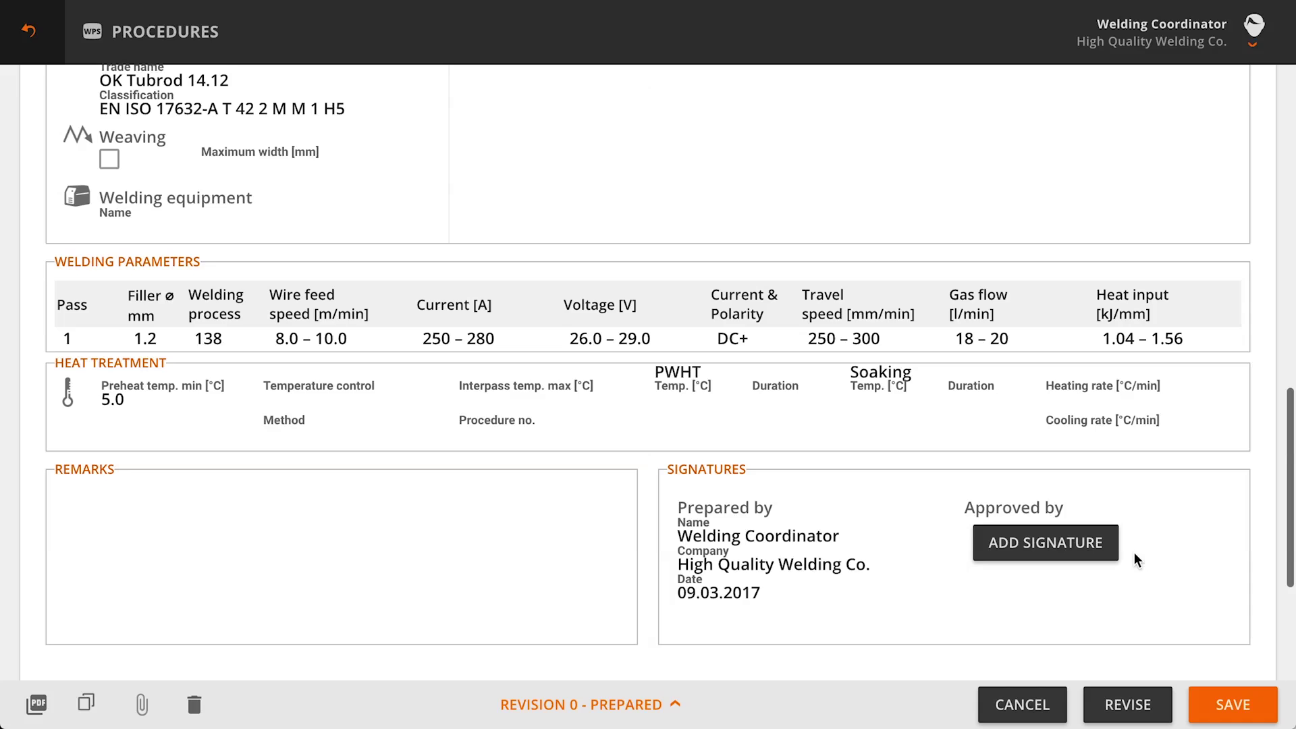
pyautogui.scroll(-1, 1133, 553)
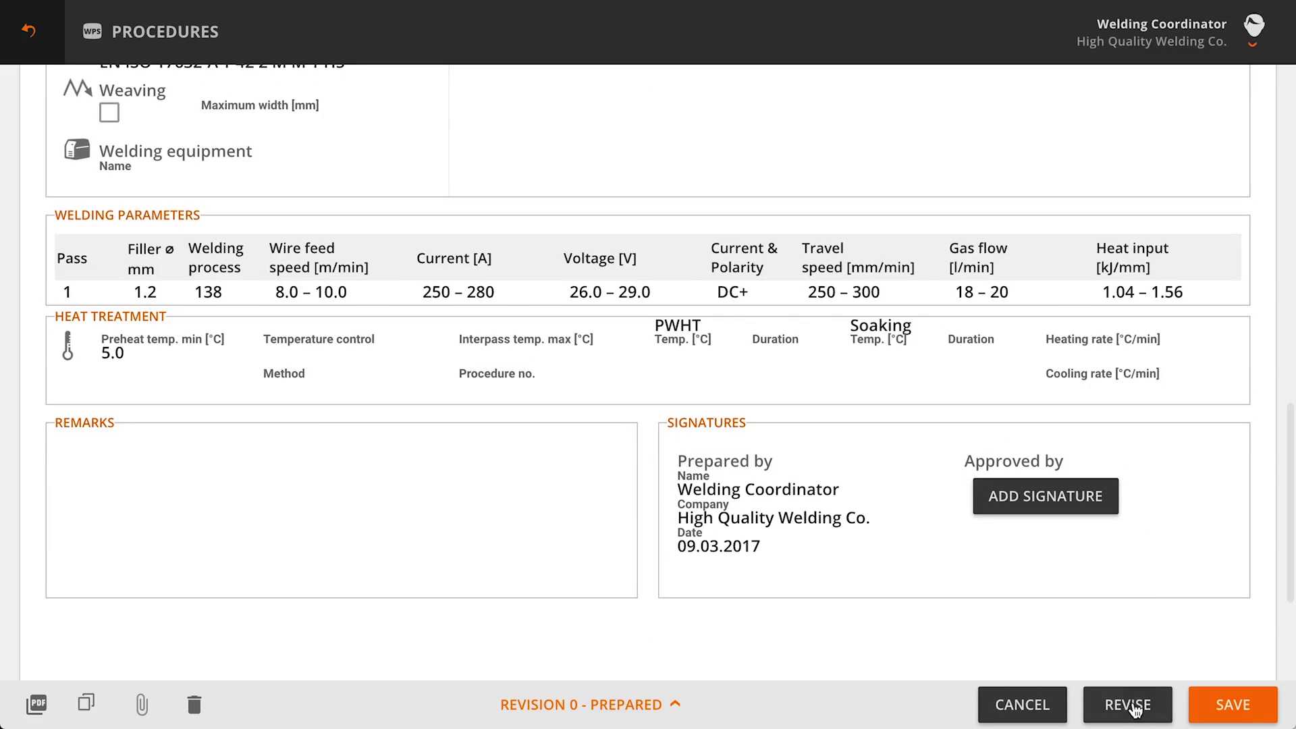
# Revise the WPS, assign project General, add the preparer signature, and save revision 1
pyautogui.click(1134, 714)
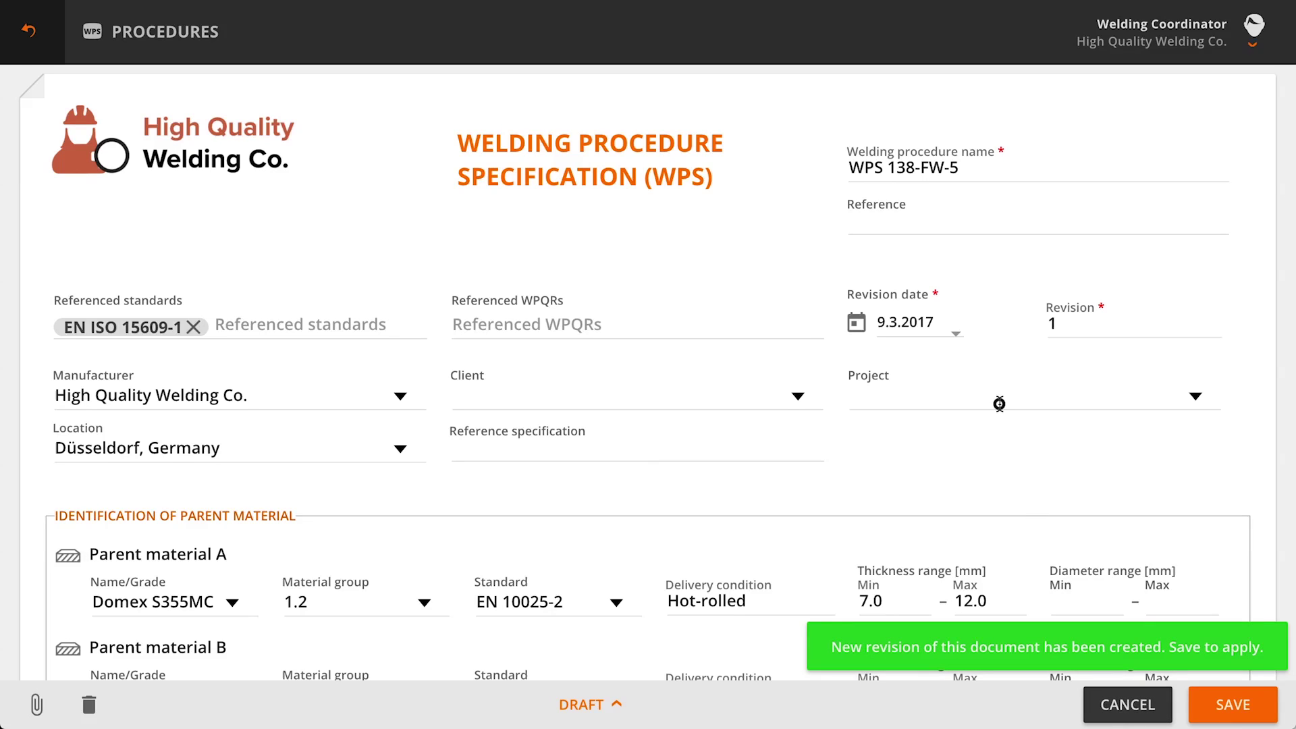
pyautogui.click(999, 401)
pyautogui.click(958, 539)
pyautogui.scroll(-1, 959, 539)
pyautogui.scroll(-3, 958, 539)
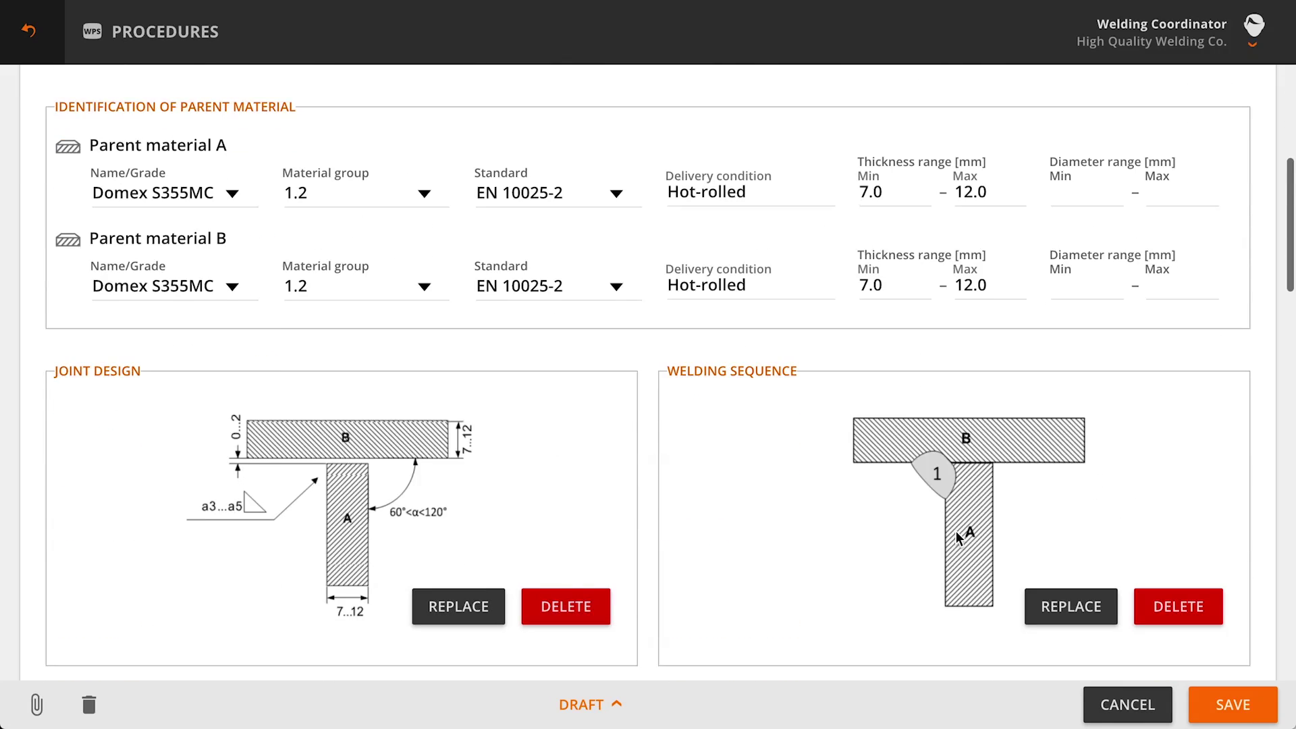
pyautogui.scroll(-4, 958, 539)
pyautogui.scroll(-5, 956, 537)
pyautogui.scroll(-3, 957, 537)
pyautogui.scroll(-3, 956, 538)
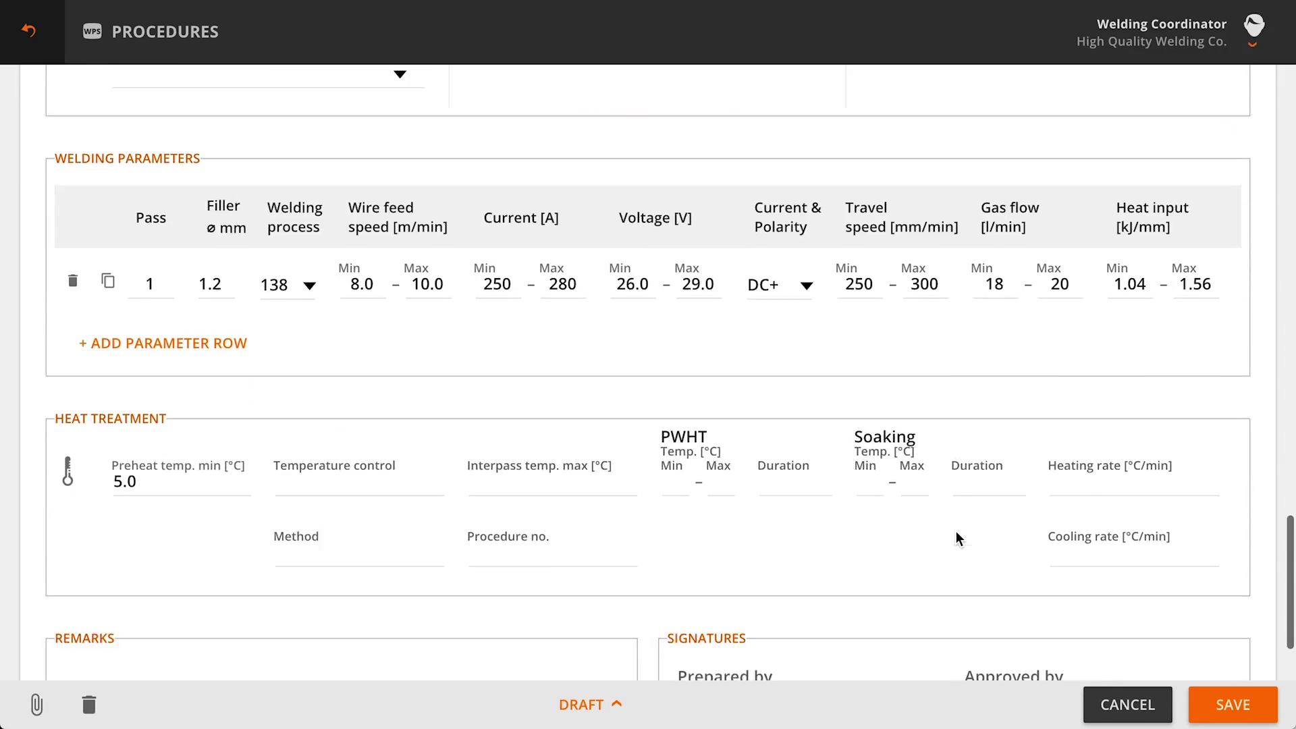
pyautogui.scroll(-1, 957, 536)
pyautogui.click(776, 577)
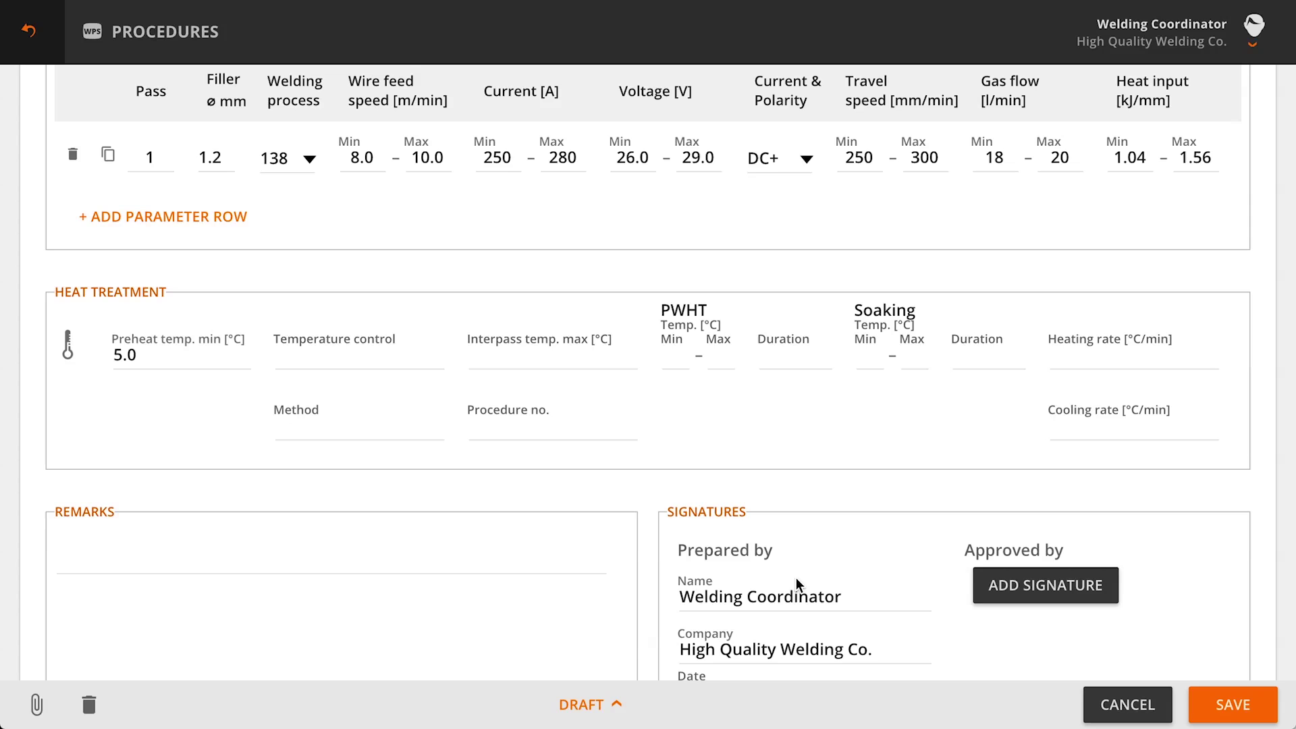
pyautogui.click(1202, 699)
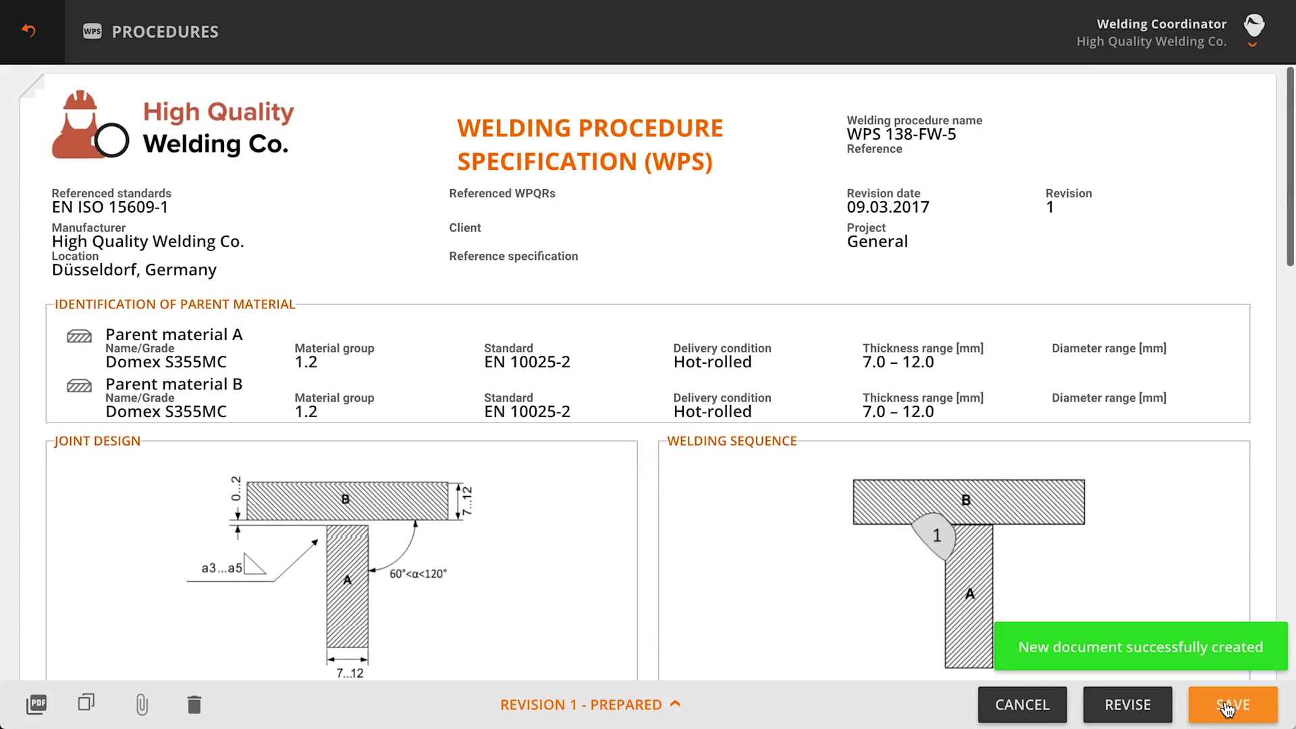
# View and close the Revision 1 history, then go back to the Procedures list
pyautogui.click(590, 705)
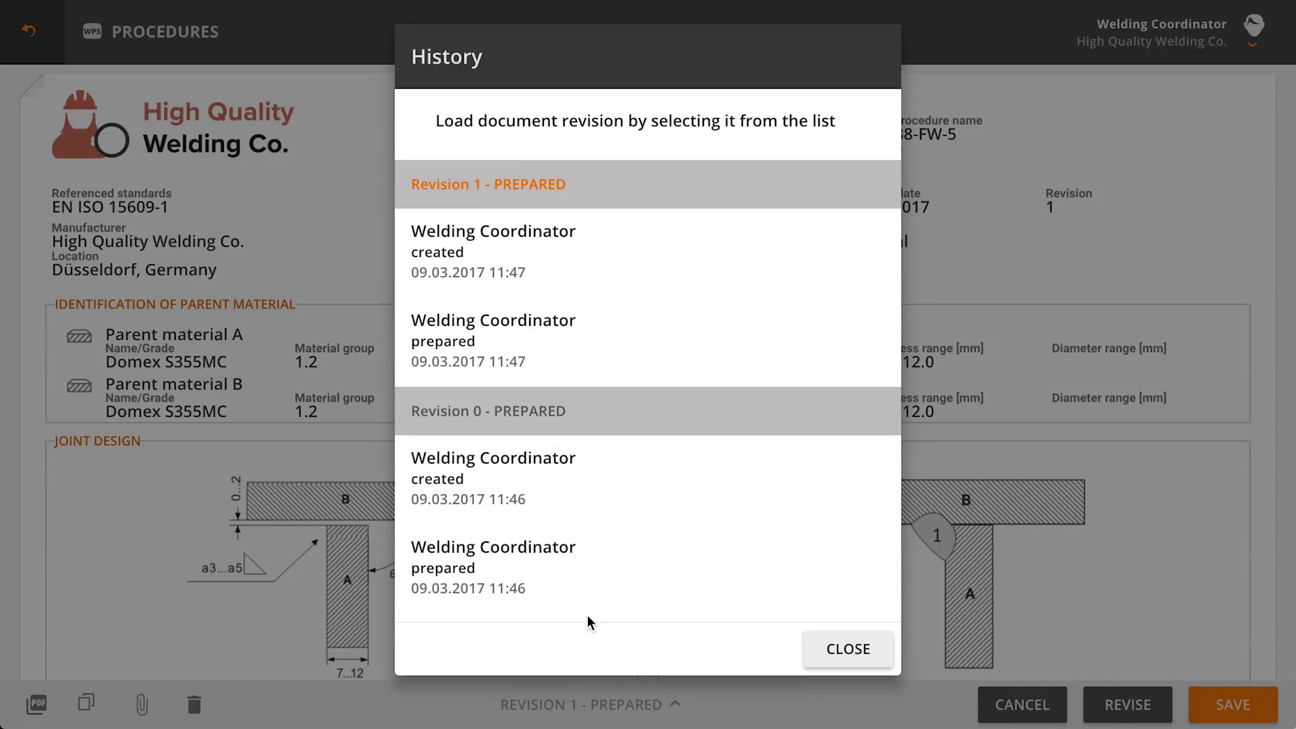
pyautogui.click(848, 650)
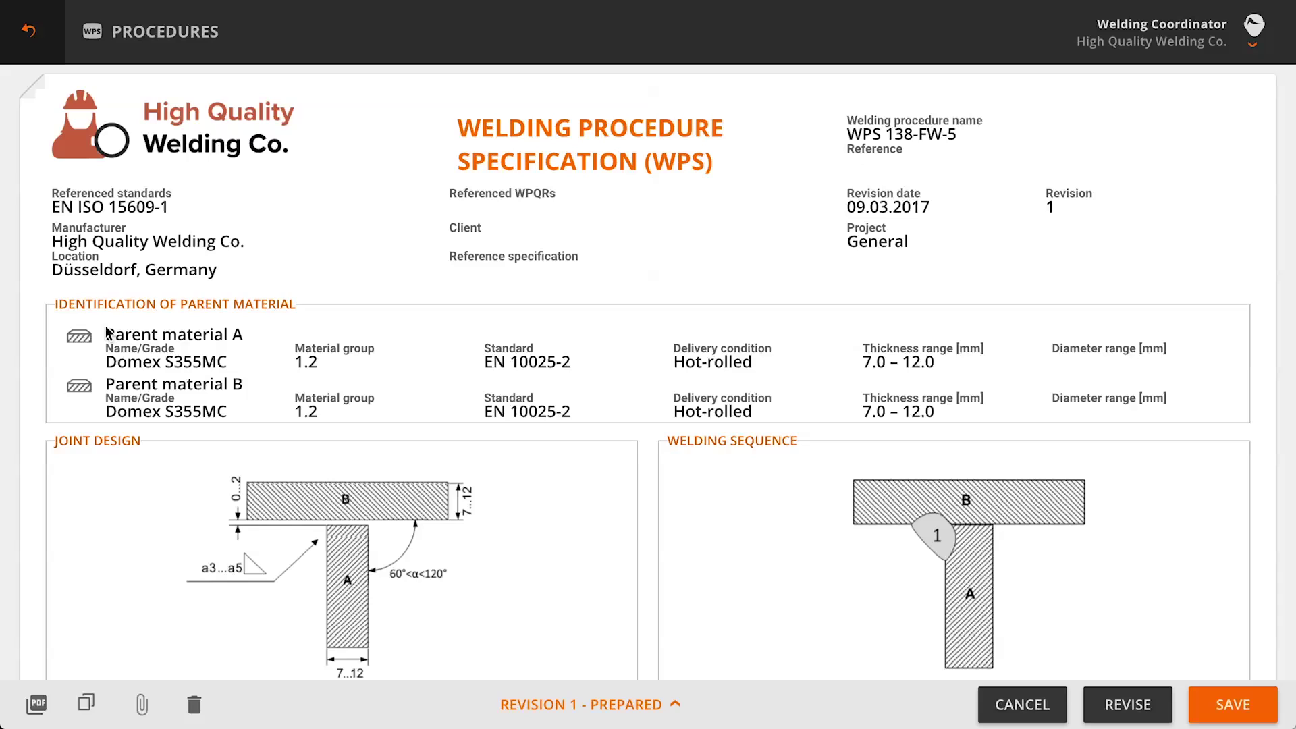
pyautogui.click(34, 30)
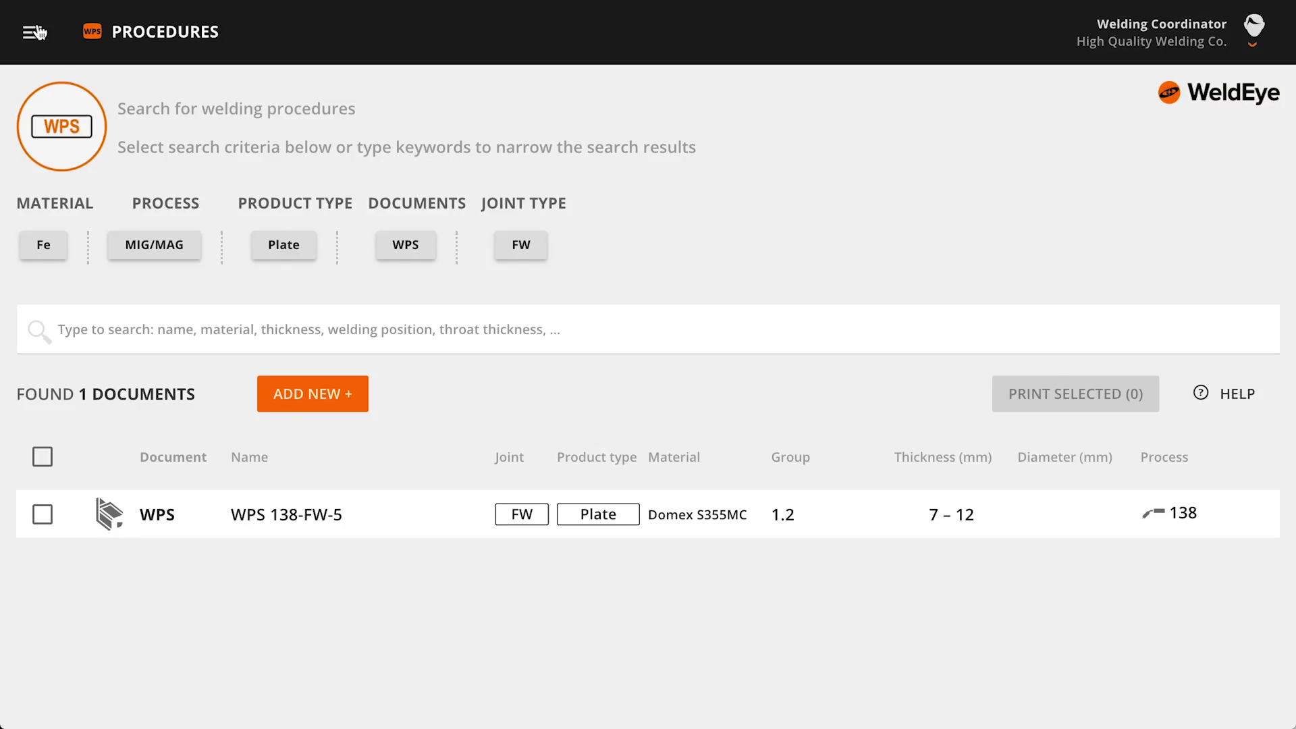